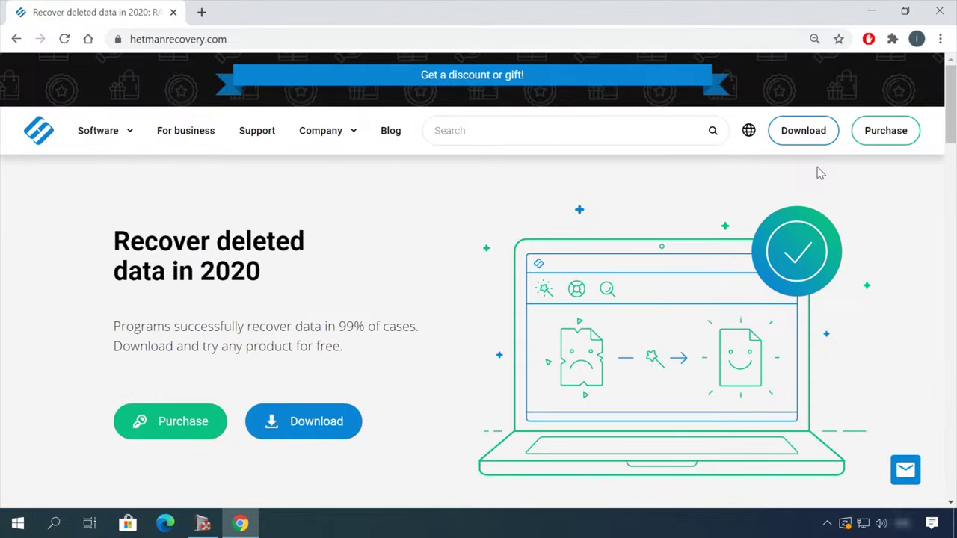
Step: Look over the Hetman home page and open the download page listing all products
scroll(493, 230, down, 3)
scroll(494, 230, down, 10)
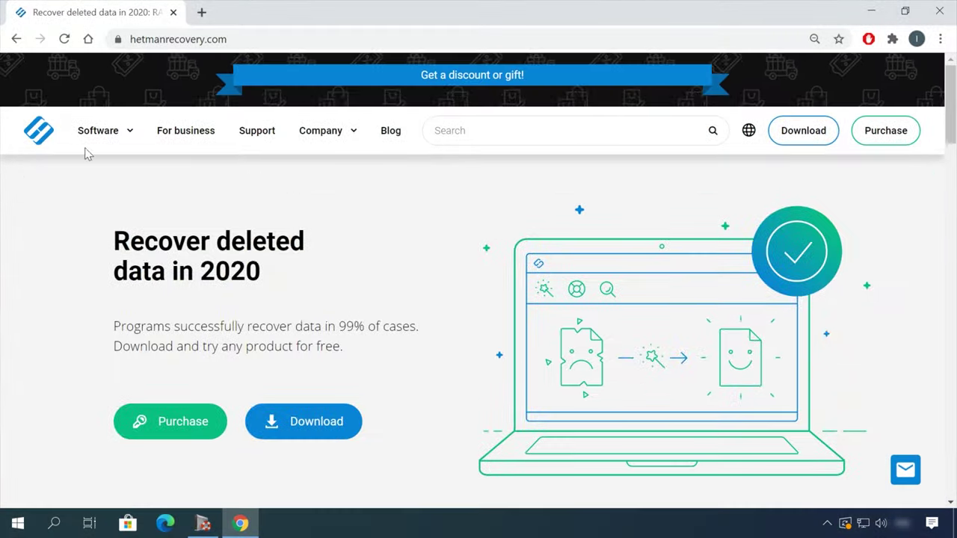
mouse_move(127, 134)
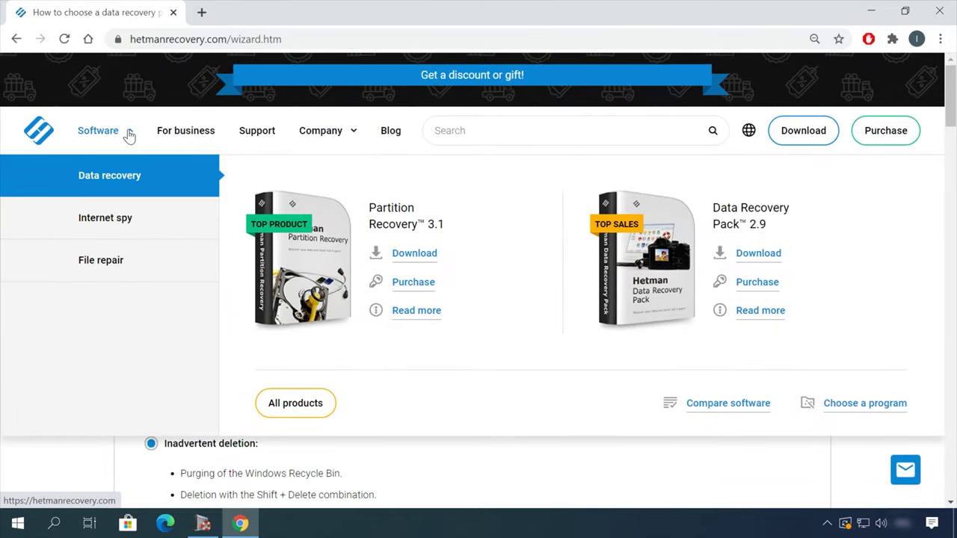
click(311, 410)
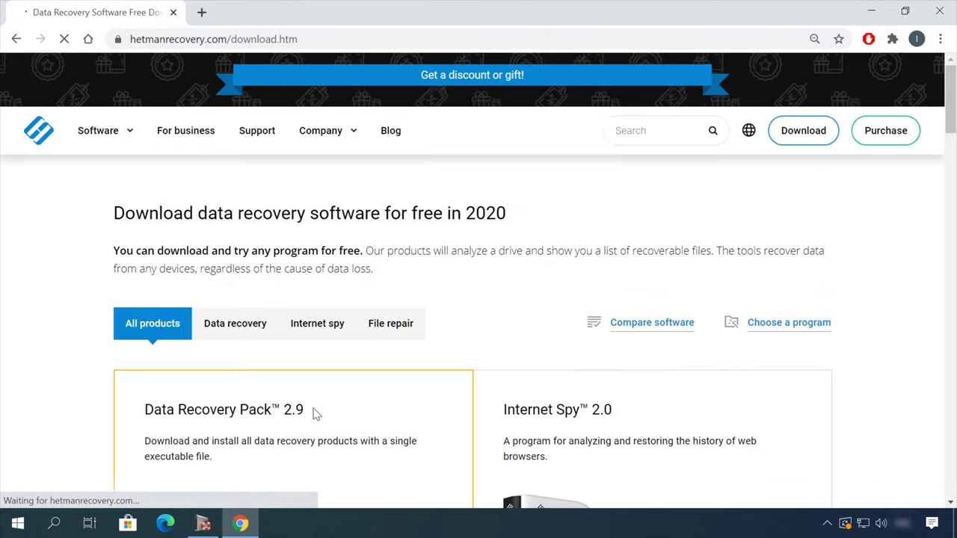
Step: Find Hetman Partition Recovery 3.1 among the products and download its installation file
scroll(380, 377, down, 3)
scroll(379, 378, down, 5)
click(192, 448)
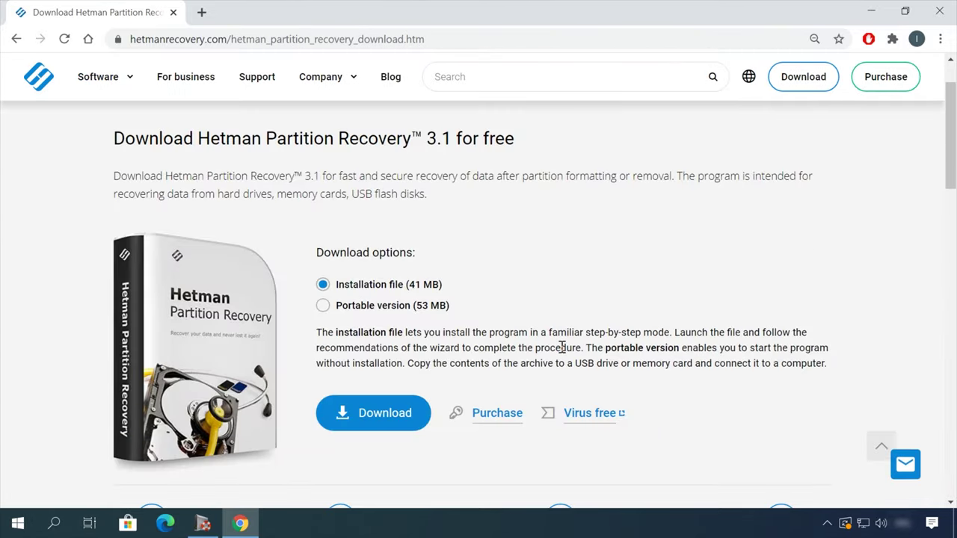
click(374, 421)
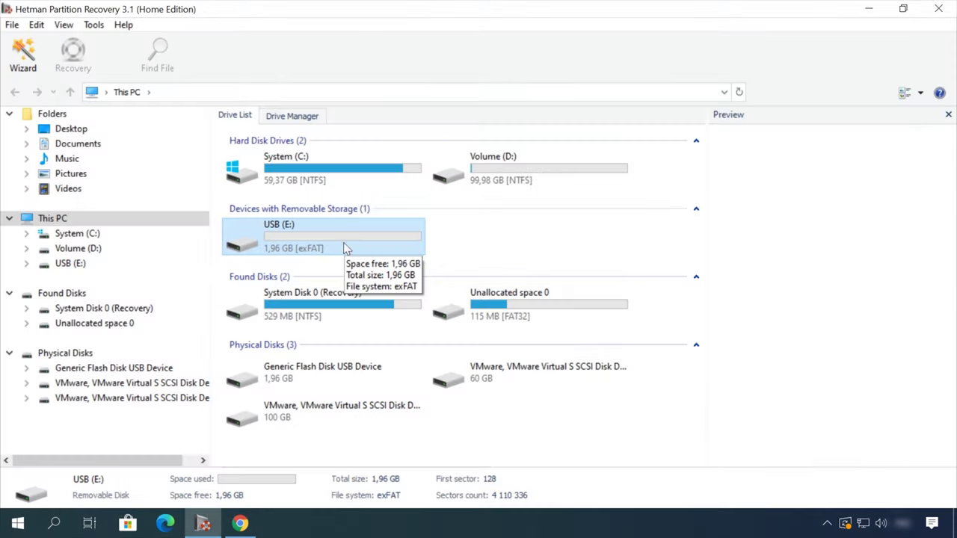
Step: In Hetman Partition Recovery, scan the USB (E:) drive and preview the deleted document «Microsoft OneDrive» in Windows 10.docx in the Doc folder
double_click(344, 245)
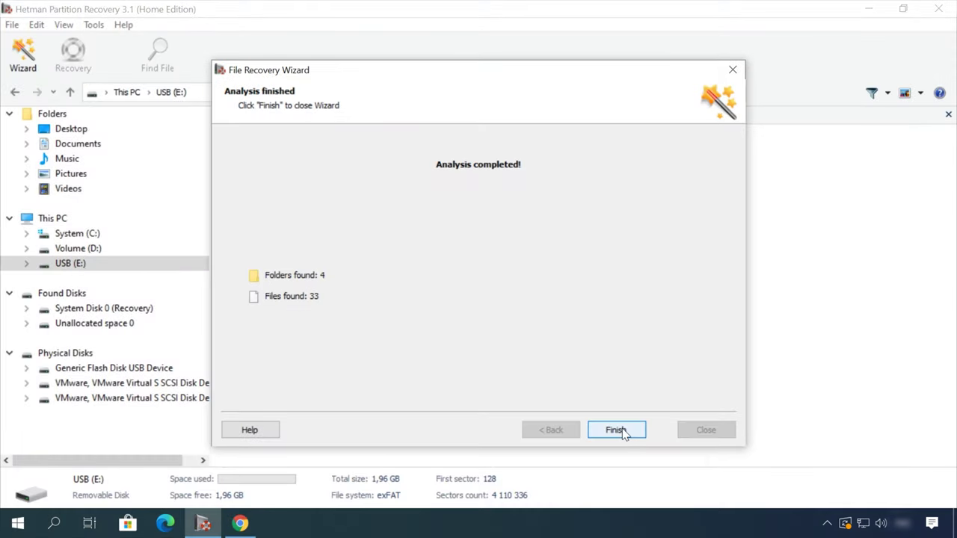
click(617, 430)
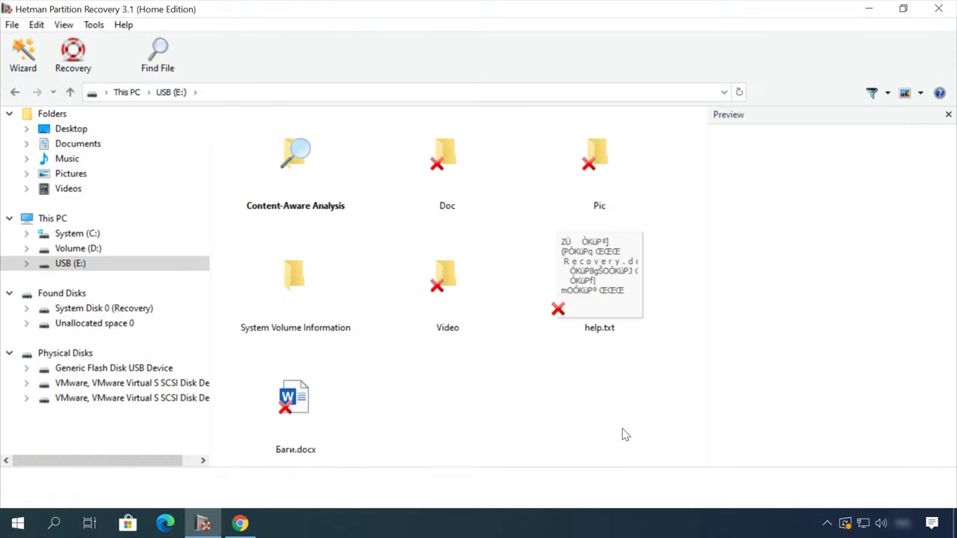
click(444, 158)
double_click(444, 158)
click(444, 158)
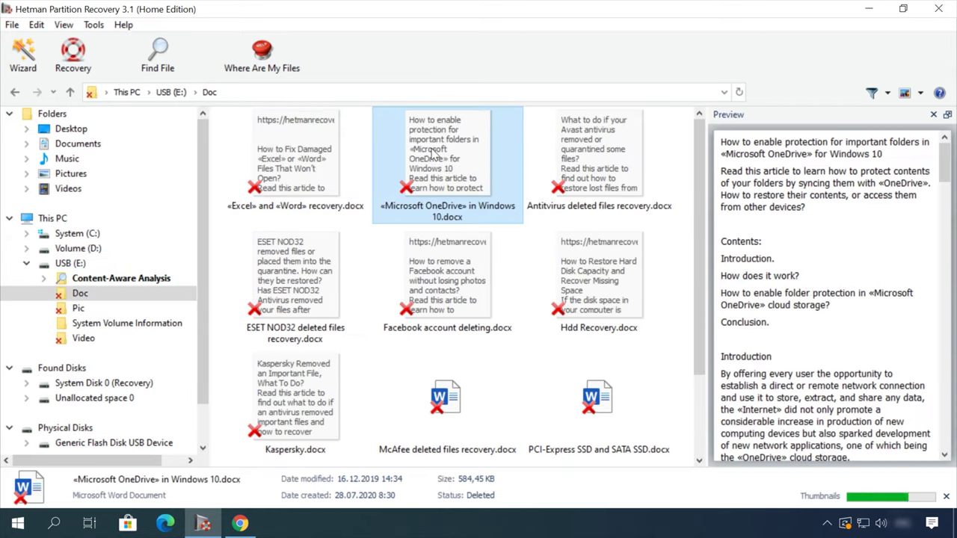
scroll(831, 291, down, 5)
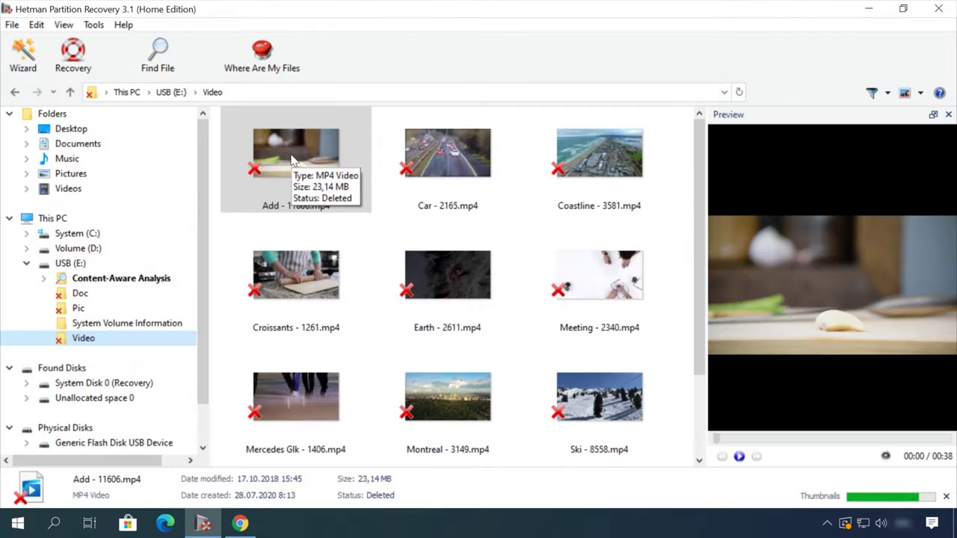
Step: Preview the deleted video Earth - 2611.mp4 in the Video folder and recover it to the hard disk
click(428, 258)
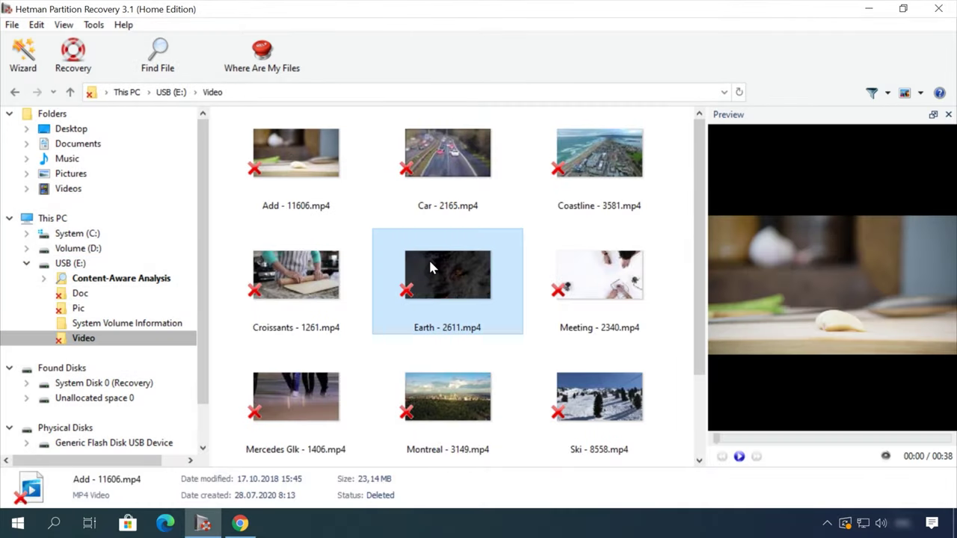
drag(754, 443, 857, 442)
click(462, 267)
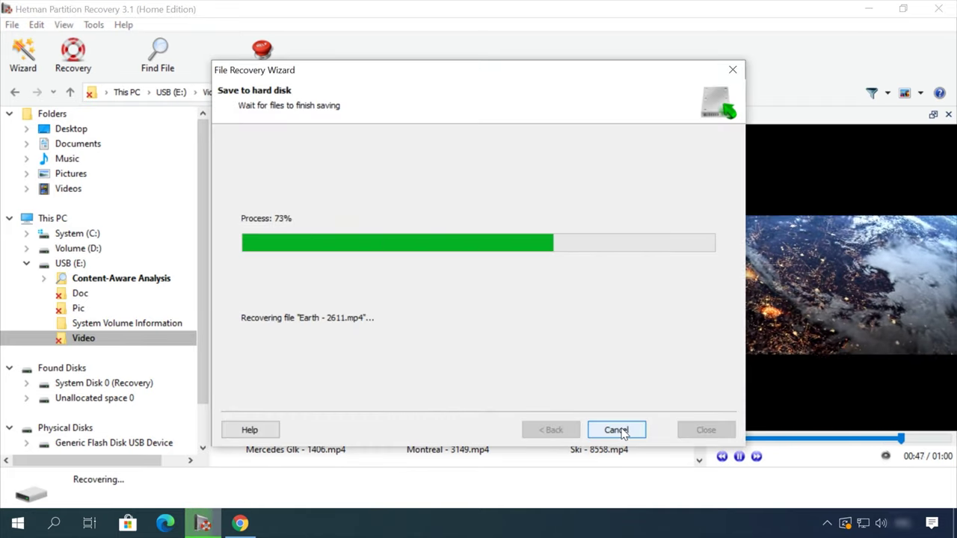
Step: In the browser, open the Hetman blog article "How to remove files safely from an HDD or SSD in Windows 10" and look through it
click(395, 81)
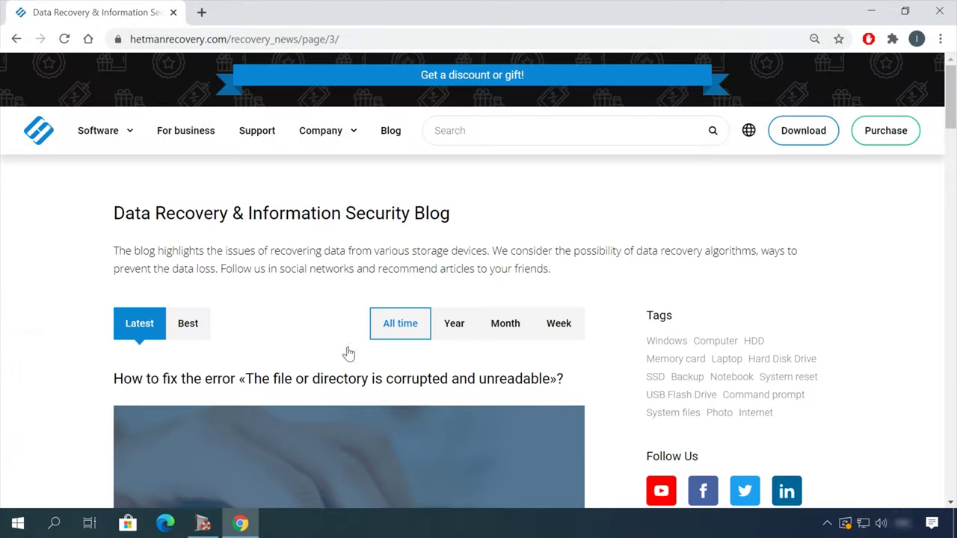
scroll(66, 363, down, 8)
scroll(75, 359, down, 11)
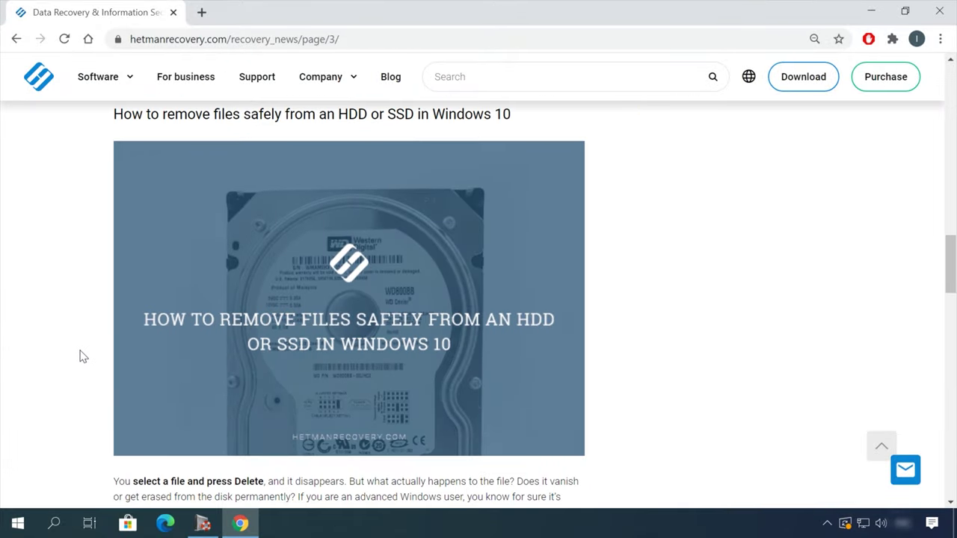
click(436, 113)
scroll(588, 291, down, 15)
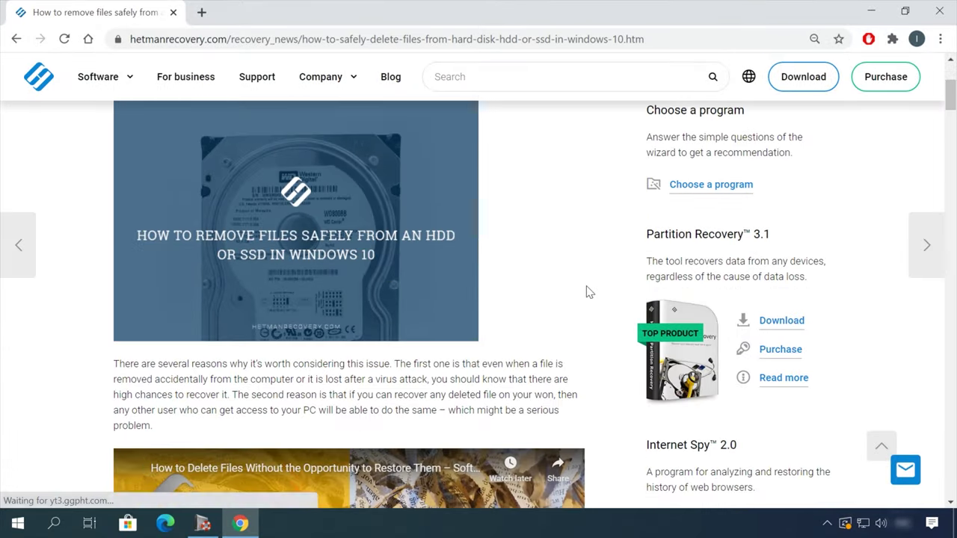
scroll(606, 297, down, 15)
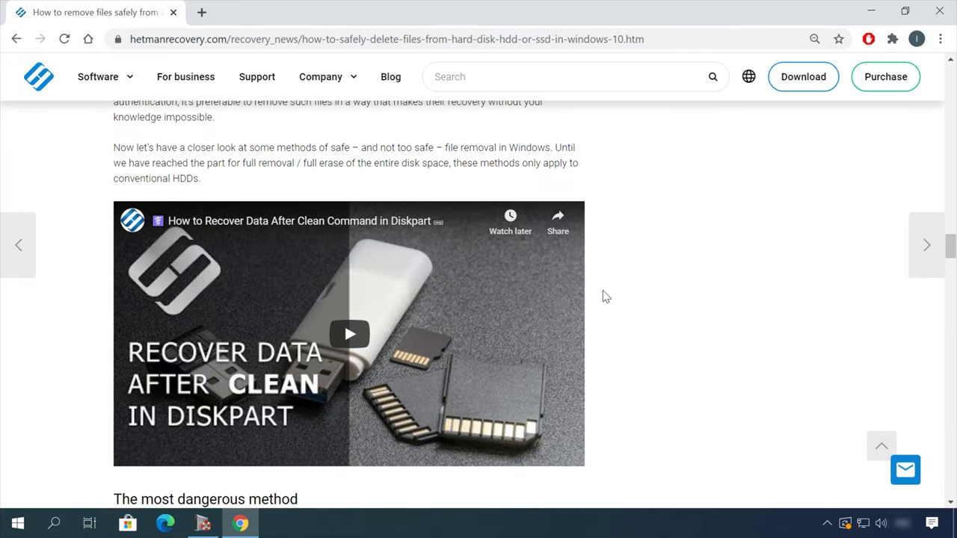
click(906, 469)
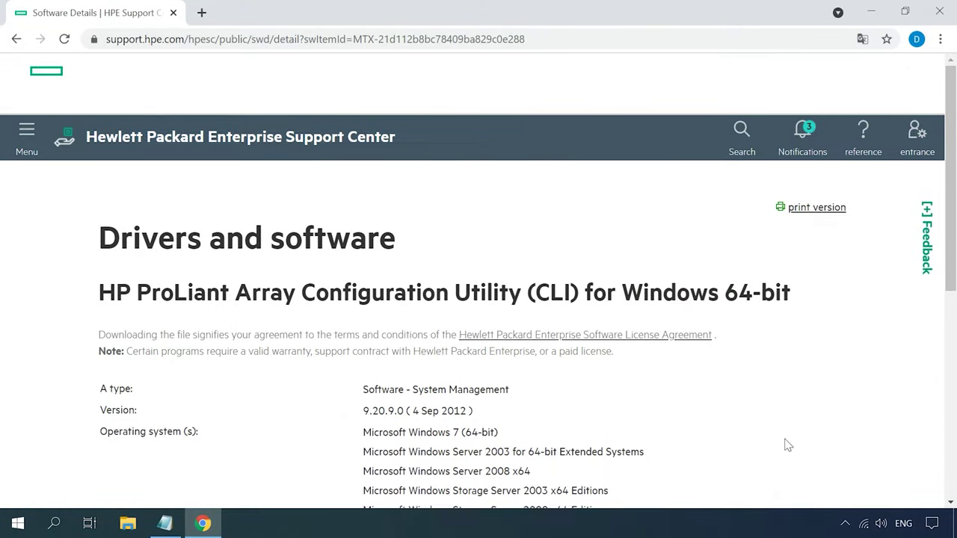
Step: Download cp017245.exe, the HP ProLiant Array Configuration Utility (CLI) for Windows 64-bit, from the HPE support page
scroll(783, 449, down, 3)
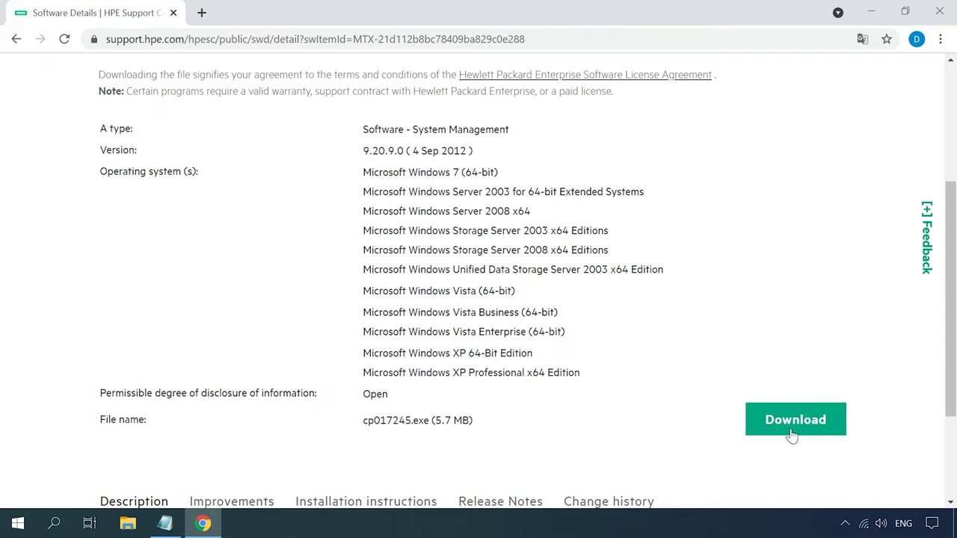
click(792, 438)
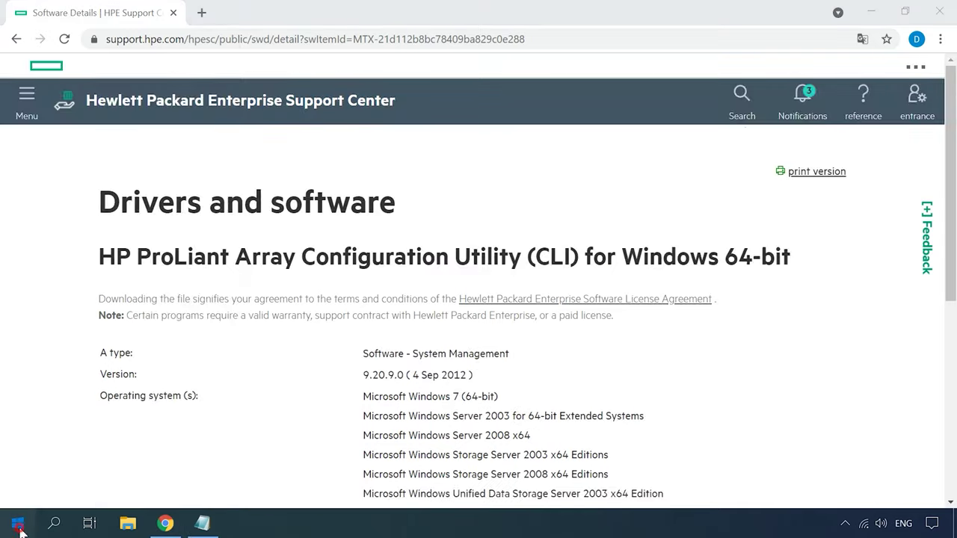
Step: Launch the HP Array Configuration Utility CLI (64-bit) and maximize its window
click(18, 523)
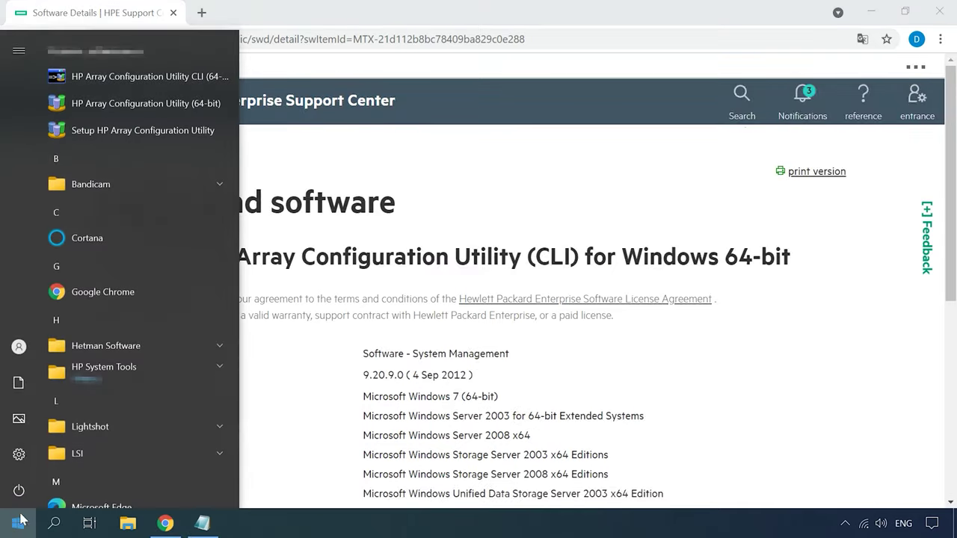
click(138, 79)
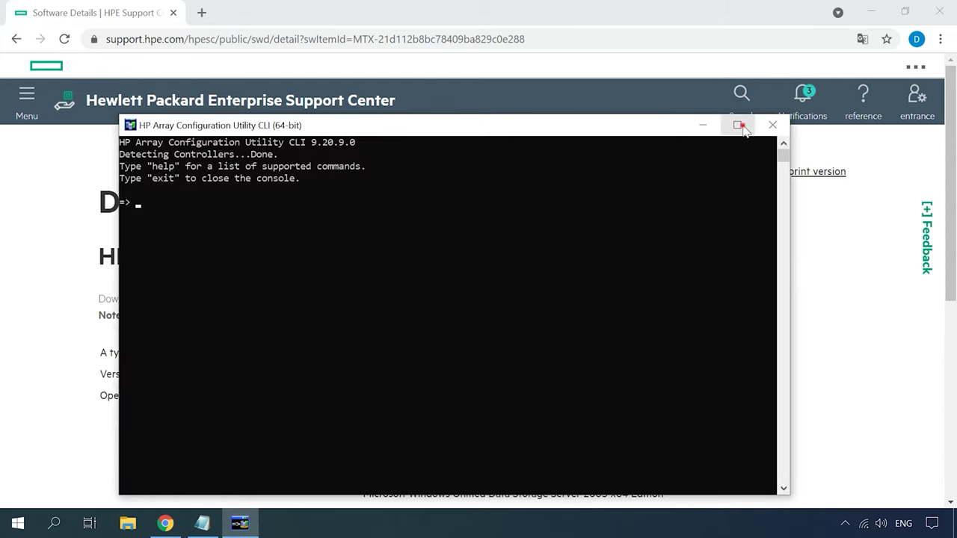
click(736, 125)
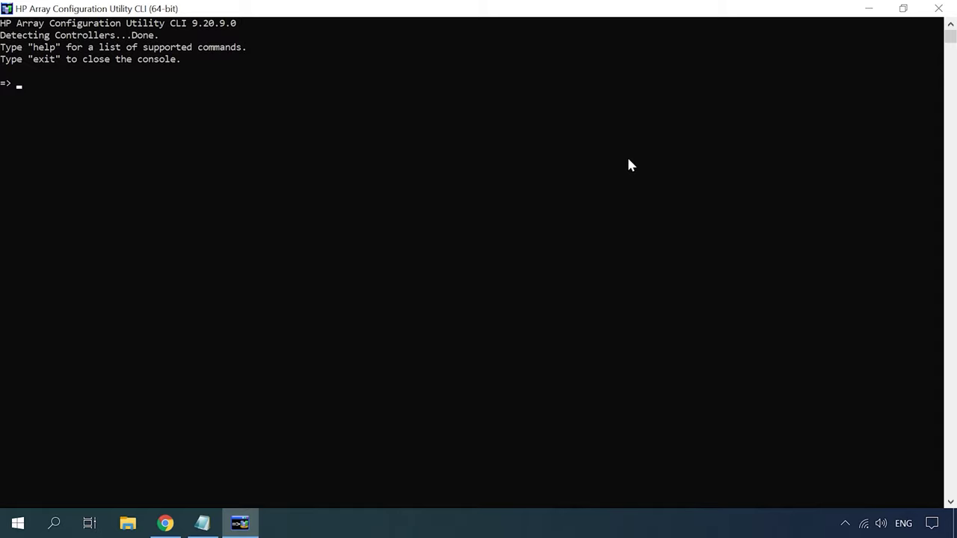
Step: List the controllers with "controller all show" and their drives with "controller slot=1 physicaldrive all show"
text(controller all show)
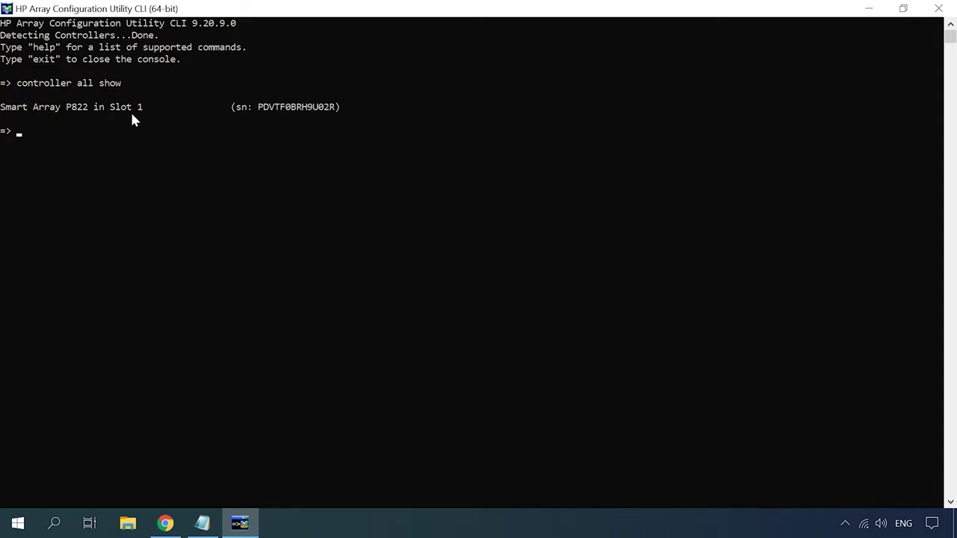
right_click(32, 138)
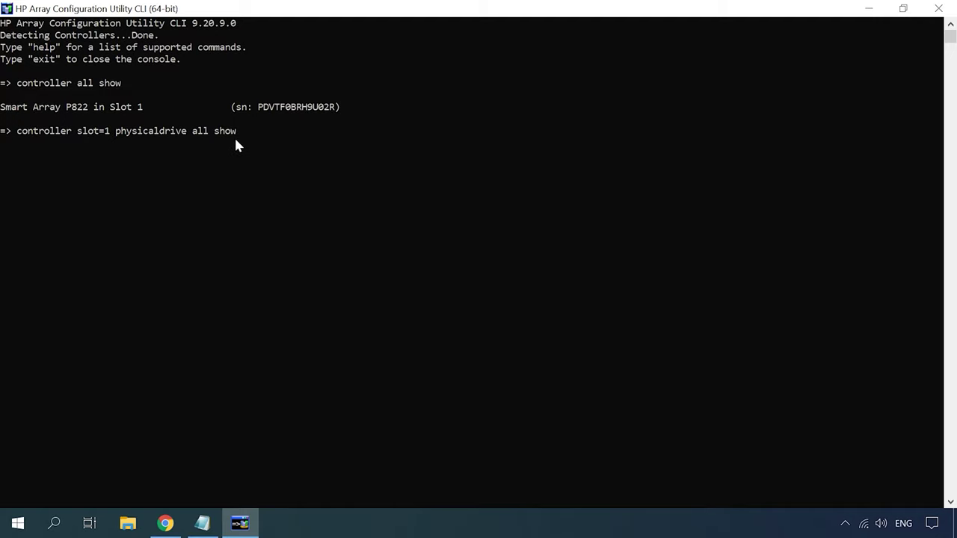
key(Return)
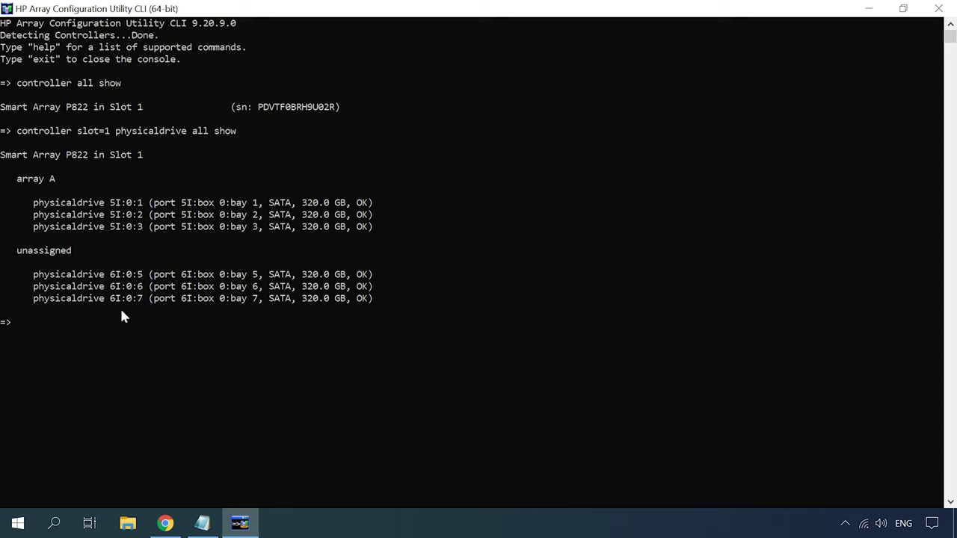
Step: Create a slot 1 logical drive with drives=allunassigned, raid=5 and size=max, and display the configuration with "controller slot=1 show config"
right_click(59, 337)
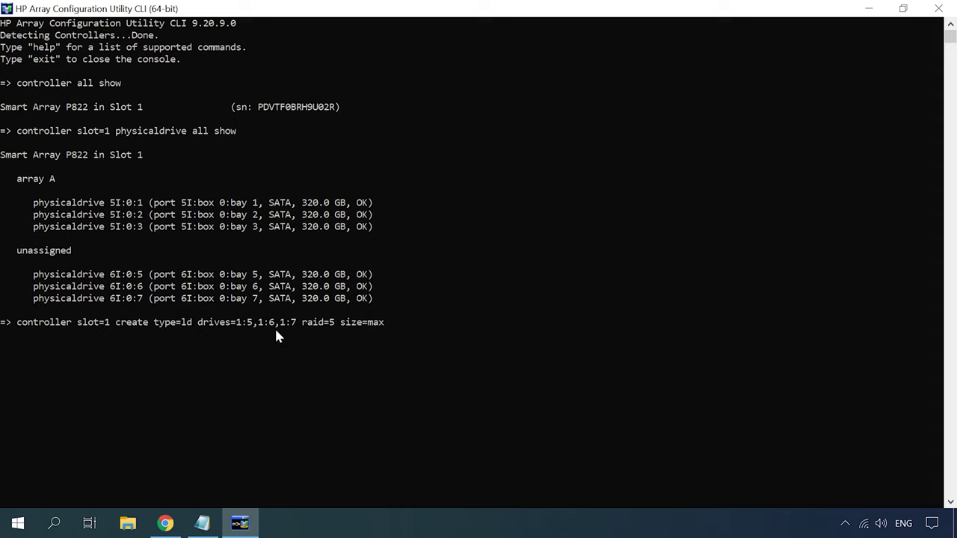
key(BackSpace)
key(BackSpace)
key(BackSpace)
key(BackSpace)
key(BackSpace)
key(BackSpace)
key(BackSpace)
key(BackSpace)
key(BackSpace)
key(BackSpace)
key(BackSpace)
text(allunassigned)
key(Return)
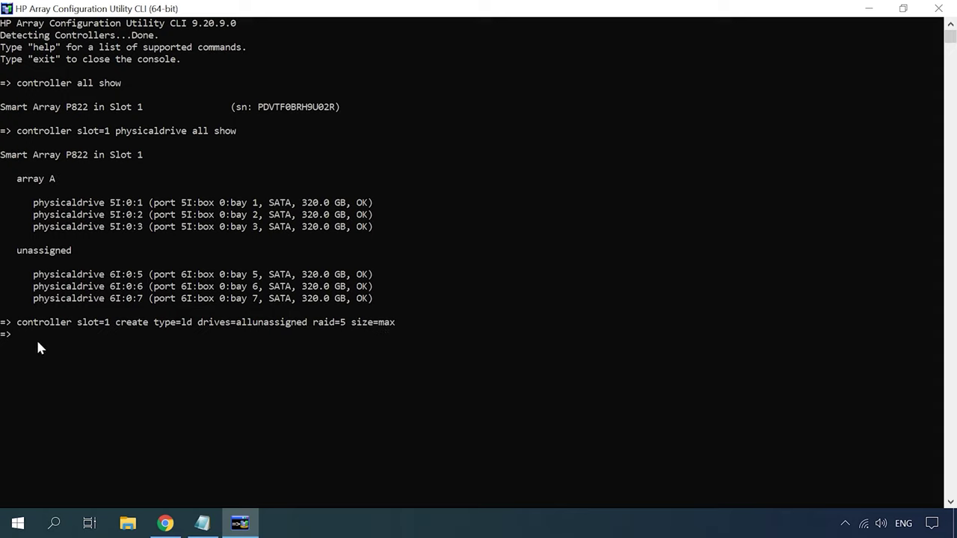
text(controller slot=1 show config)
key(Return)
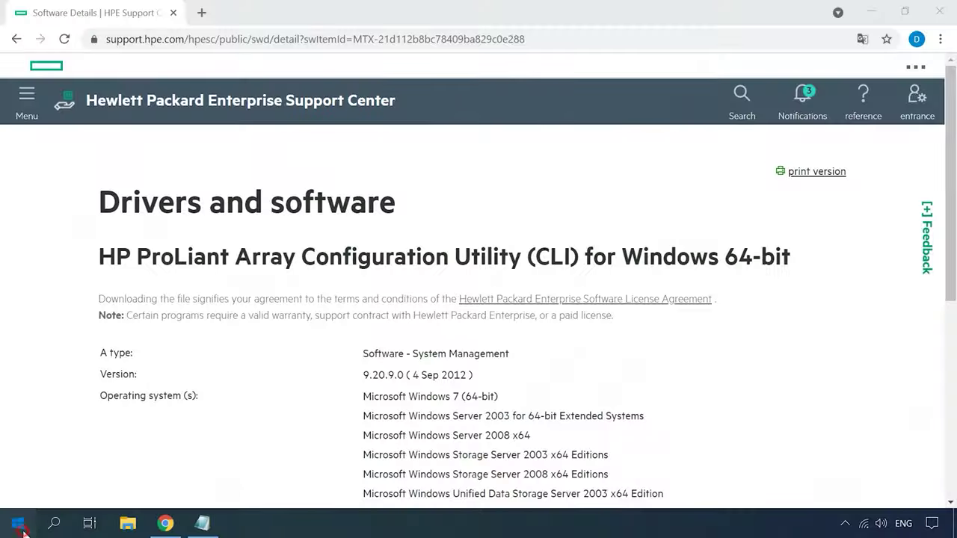
Step: Launch the graphical HP Array Configuration Utility (64-bit) and select the Smart Array P822 in Slot 1 device
click(19, 525)
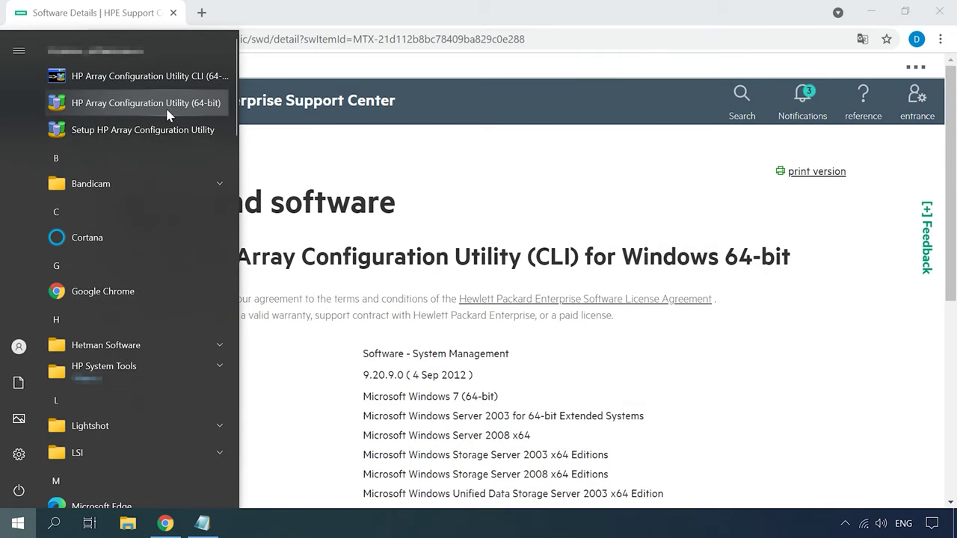
click(145, 103)
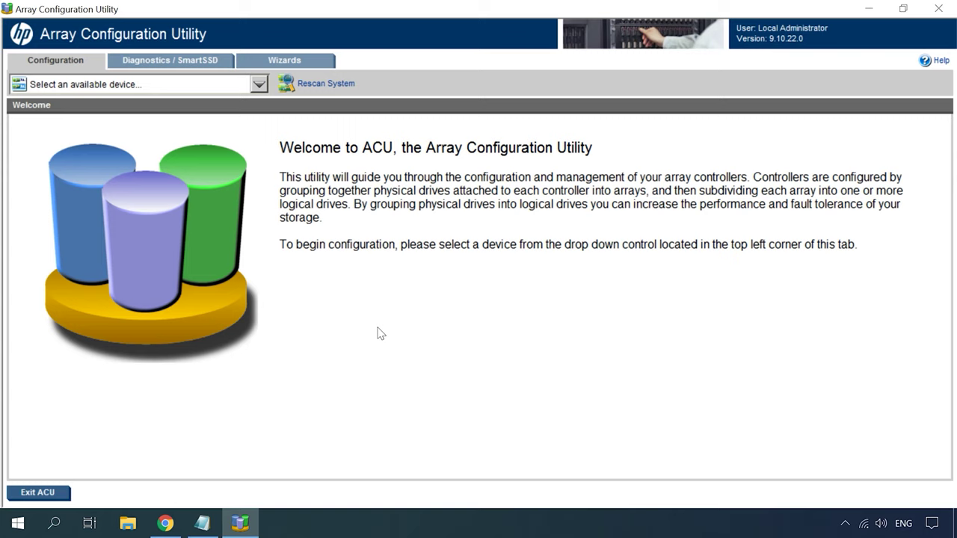
click(258, 84)
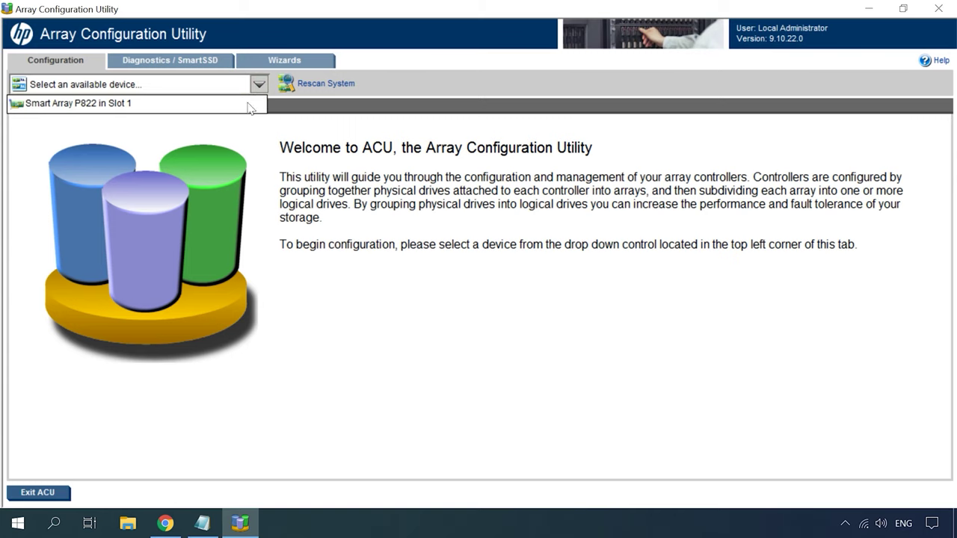
click(98, 107)
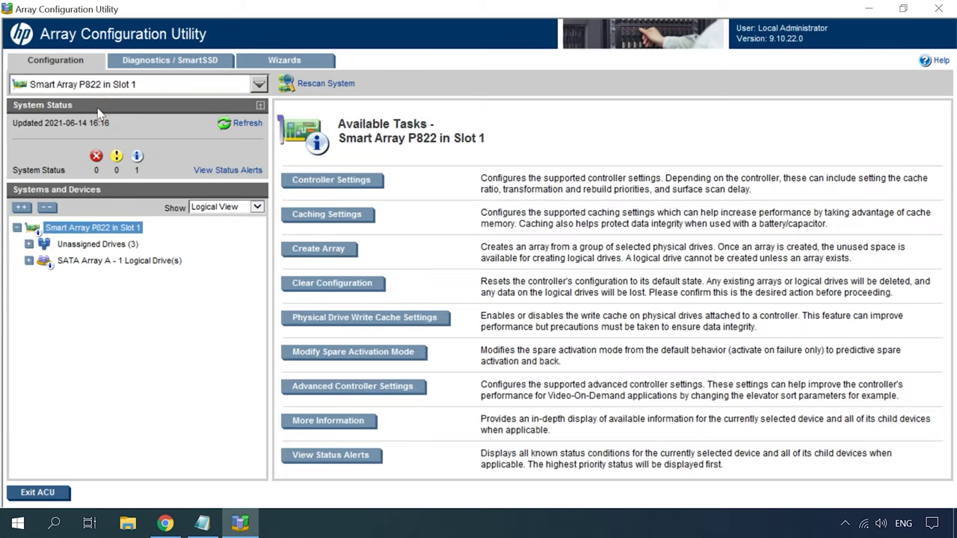
Step: Create an array from all three unassigned 320.0 GB SATA drives
click(98, 247)
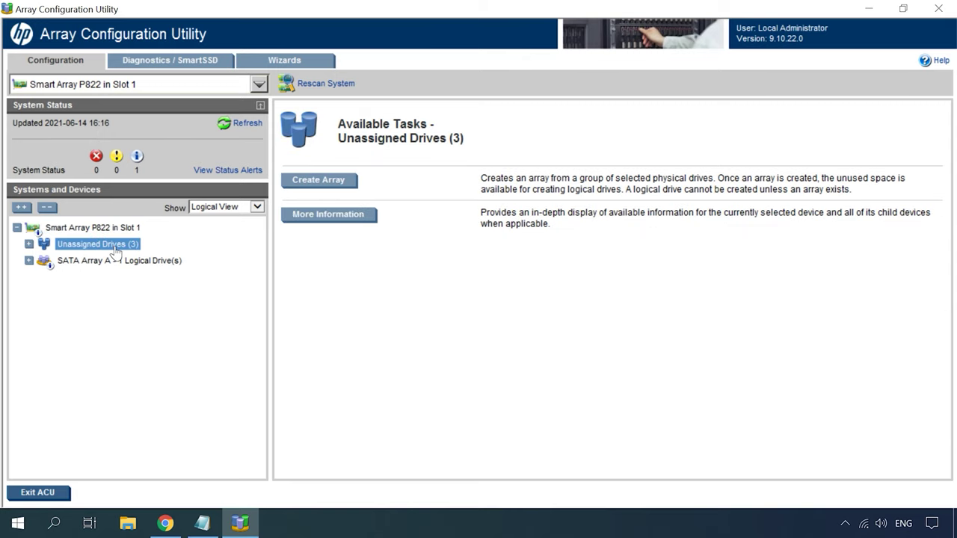
click(334, 181)
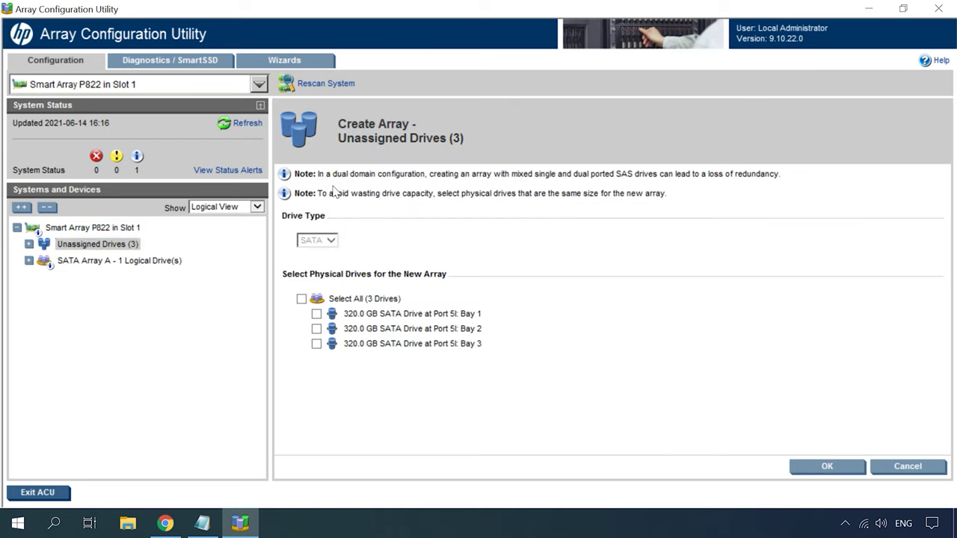
click(301, 299)
click(827, 468)
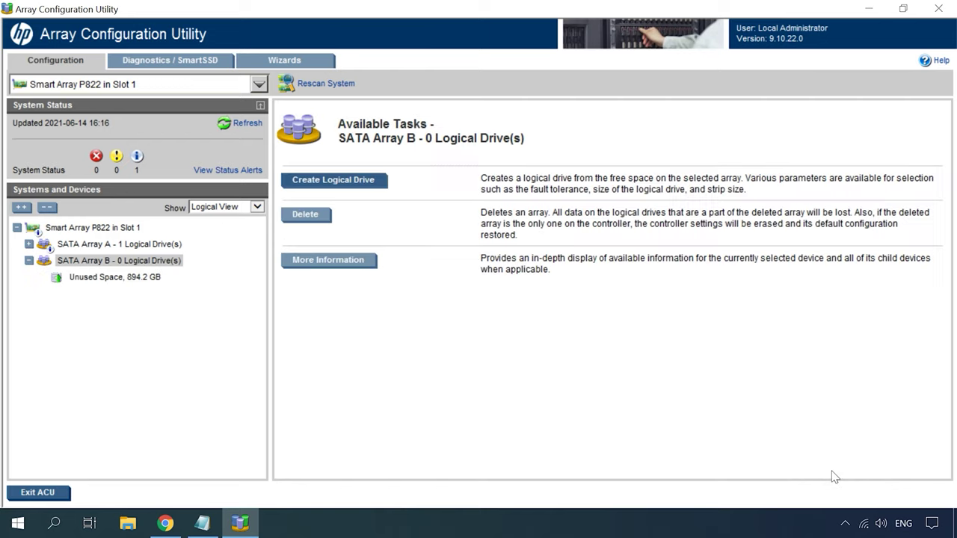
Step: Create a RAID 0 logical drive on SATA Array B with maximum size and caching enabled, and save it to the controller
click(350, 183)
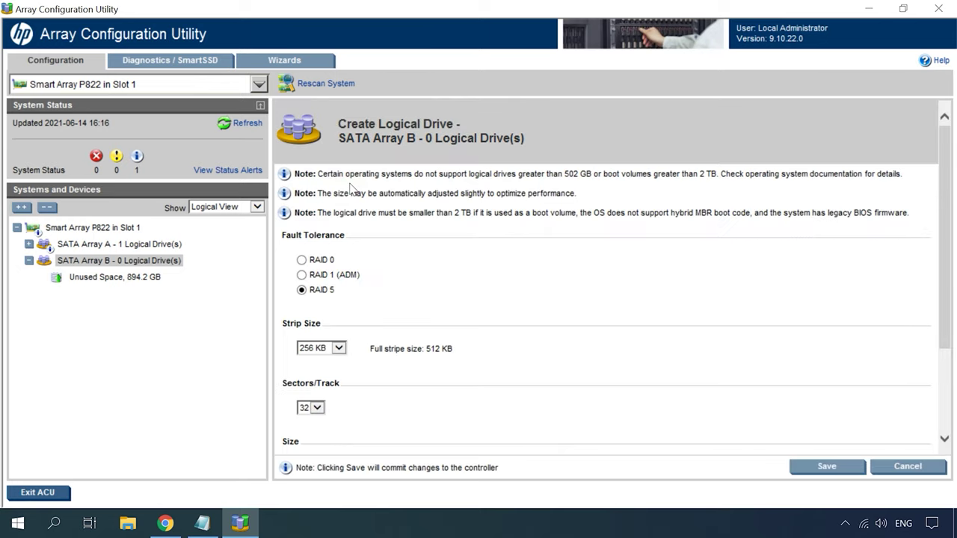
click(301, 260)
scroll(328, 365, down, 3)
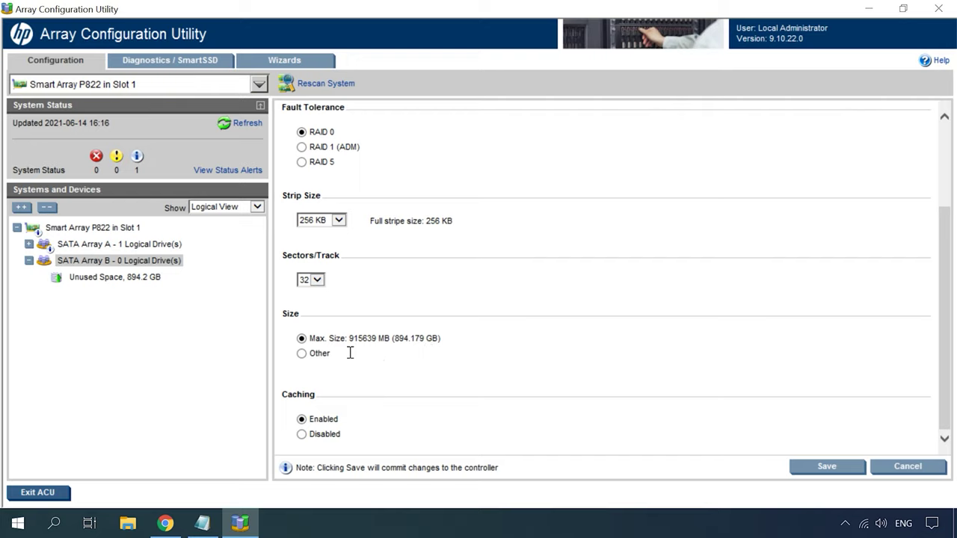
click(312, 436)
click(314, 423)
click(830, 471)
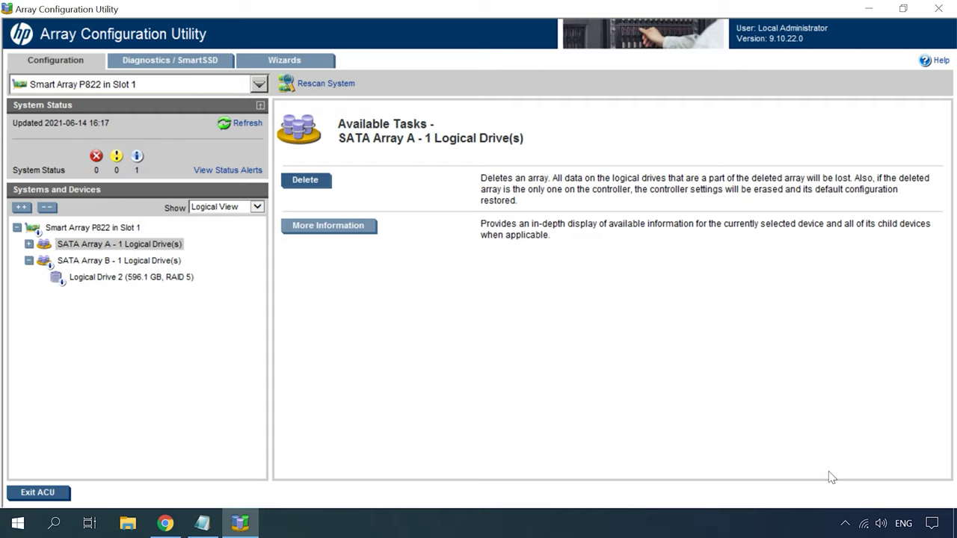
Step: Expand SATA Array A and examine the detailed information of Logical Drive 1
click(28, 244)
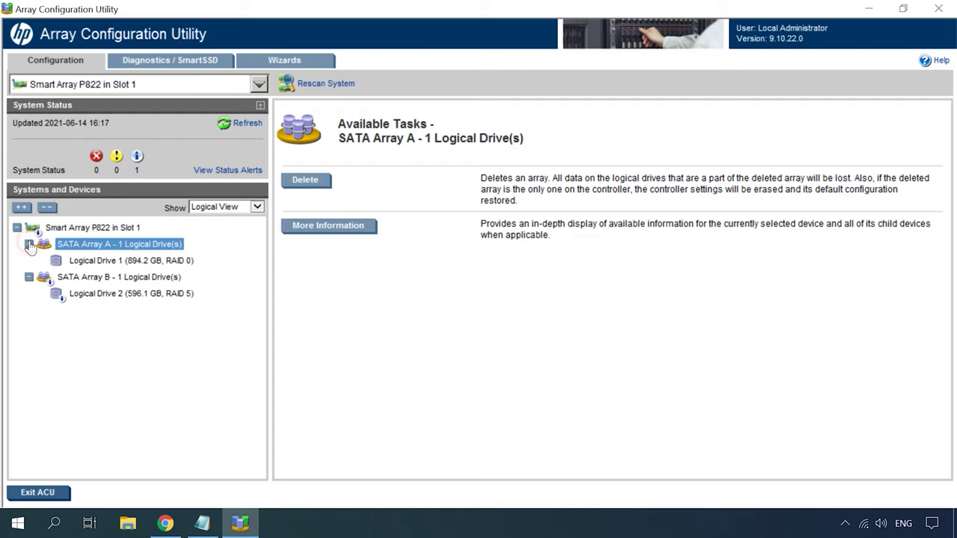
click(118, 261)
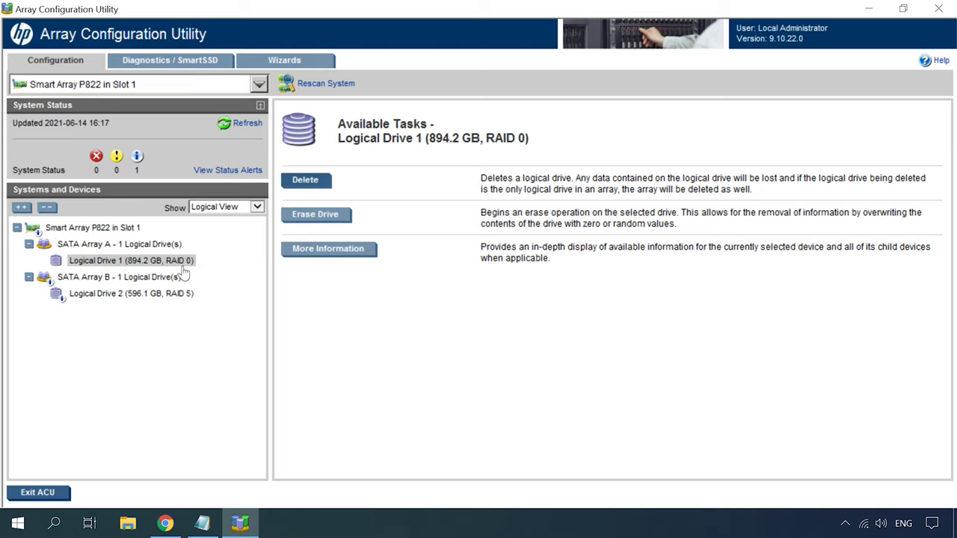
click(337, 256)
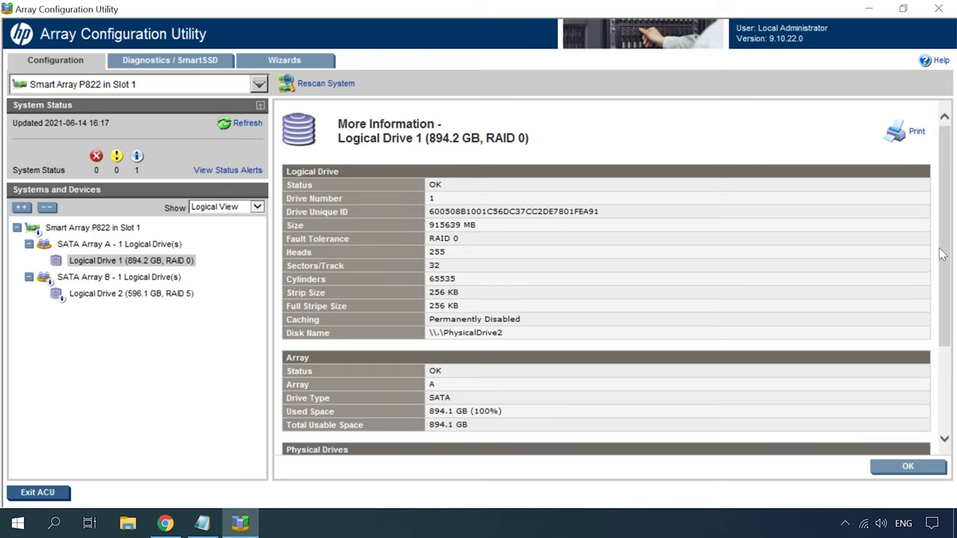
mouse_move(943, 255)
mouse_down()
mouse_move(940, 361)
mouse_move(944, 244)
mouse_up()
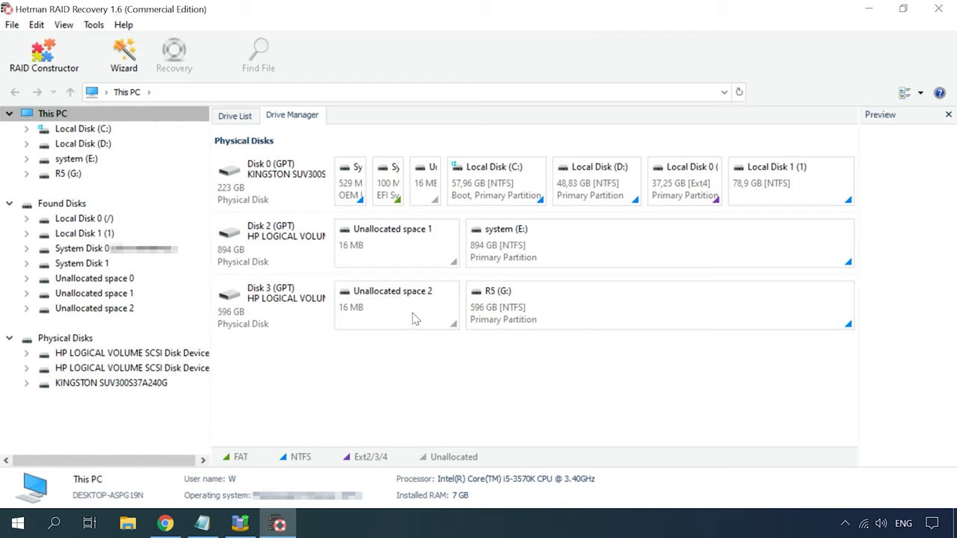
Step: In Hetman RAID Recovery, open the R5 (G:) partition on Disk 3 and run a fast scan on it
click(297, 313)
right_click(566, 310)
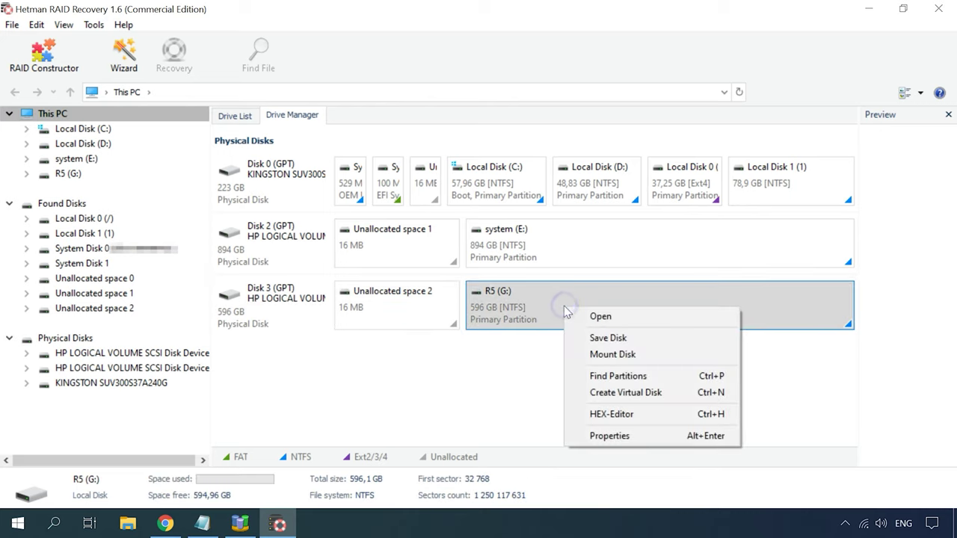
click(610, 320)
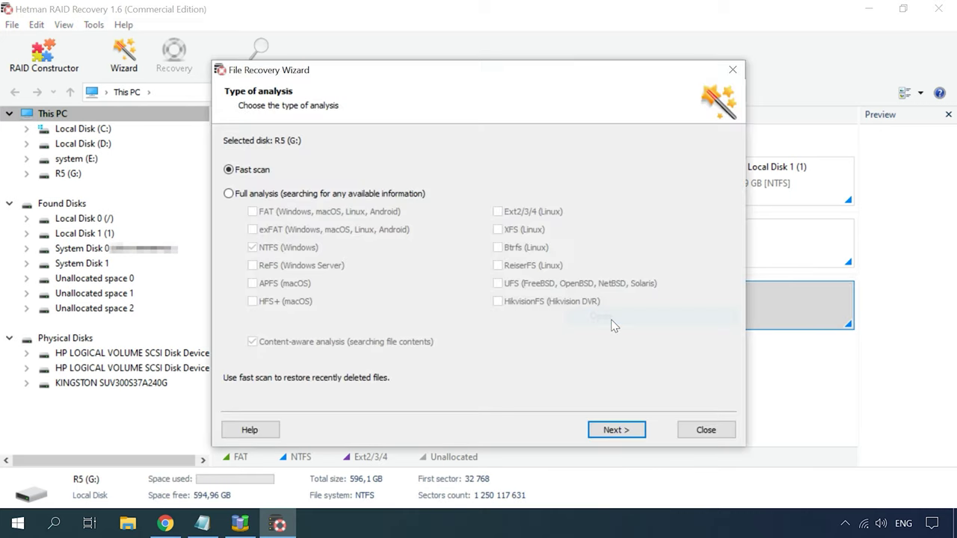
click(630, 436)
click(630, 434)
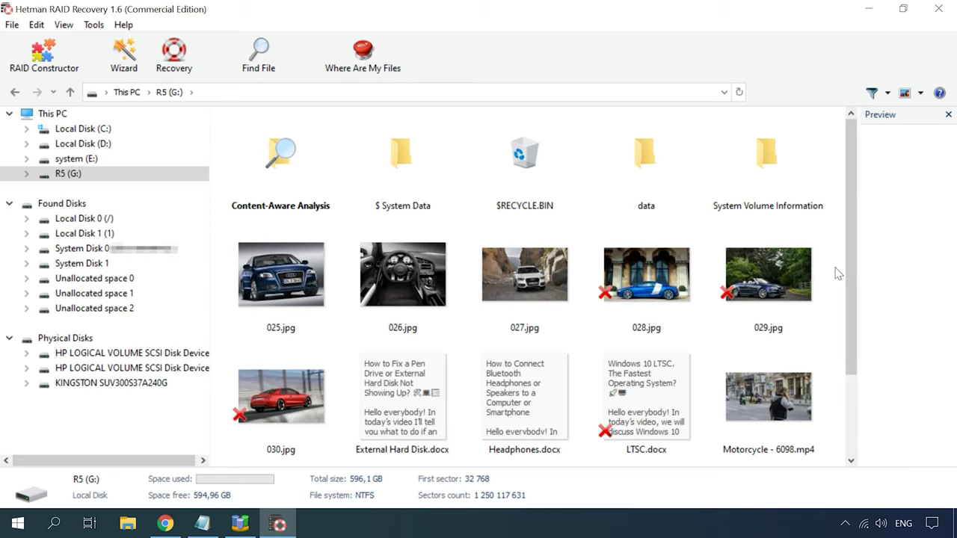
Step: Recover the deleted files 028.jpg, 029.jpg, 030.jpg and LTSC.docx from R5 (G:) by saving them to the hard disk
drag(836, 268, 647, 307)
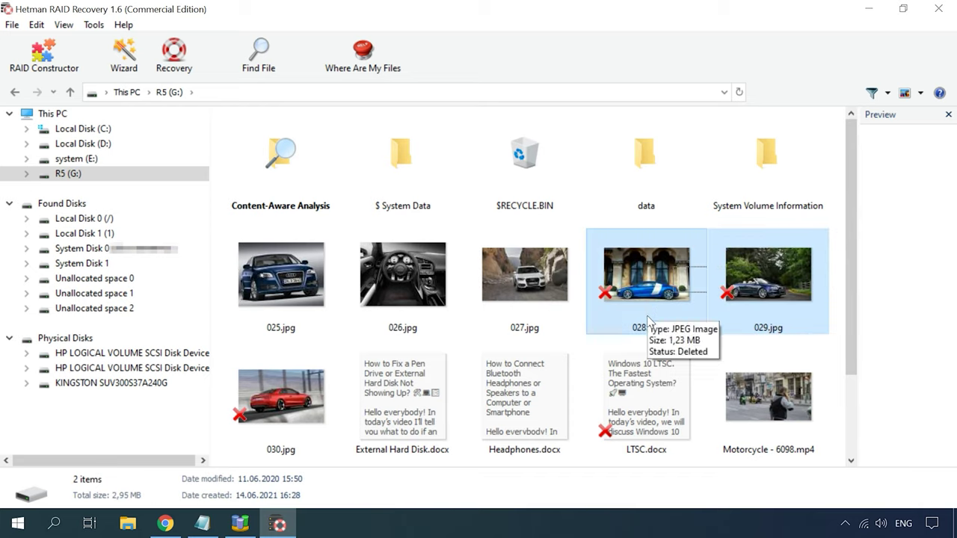
ctrl+click(621, 377)
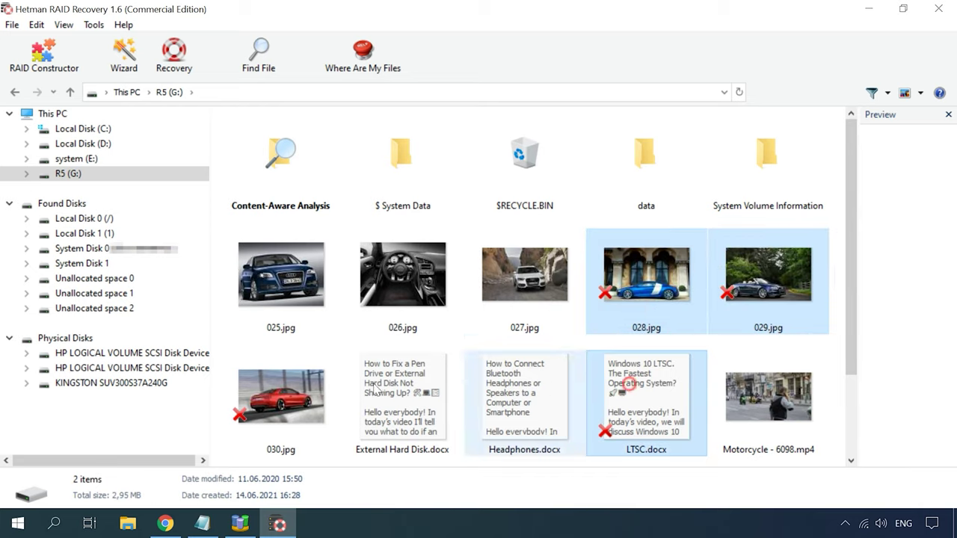
ctrl+click(284, 396)
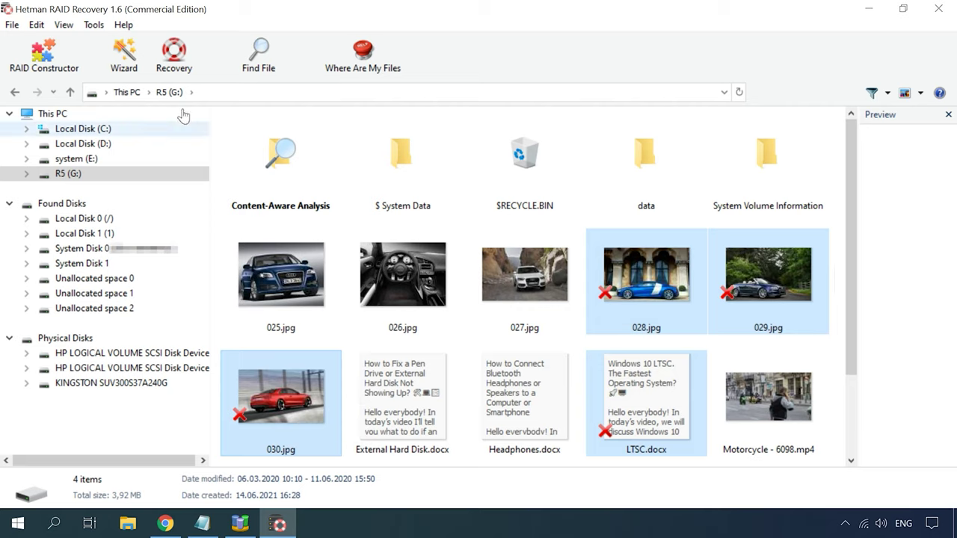
click(173, 78)
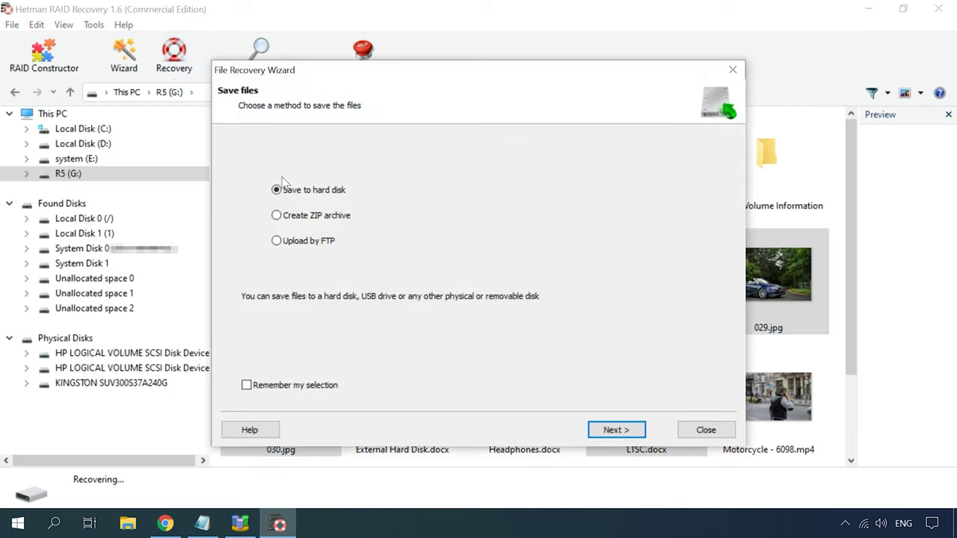
click(617, 431)
click(618, 432)
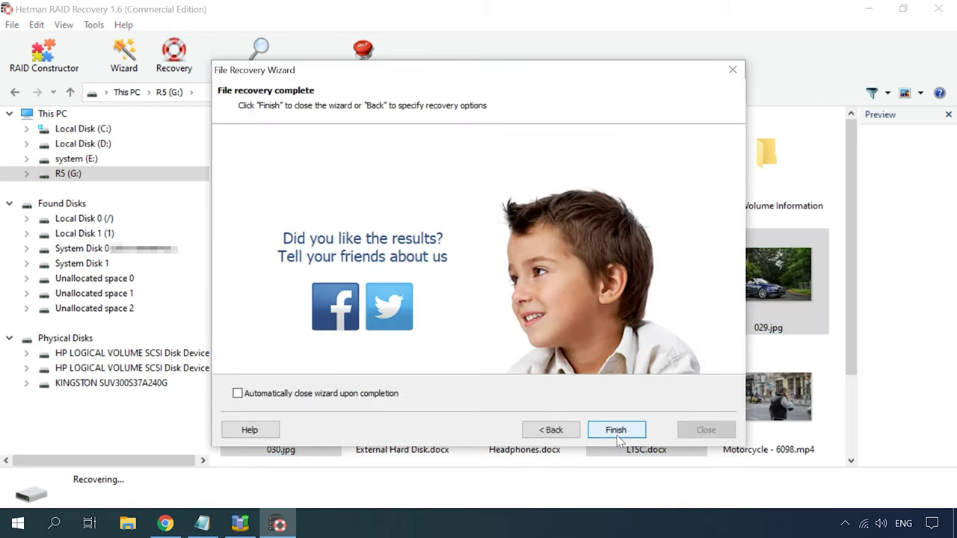
click(617, 433)
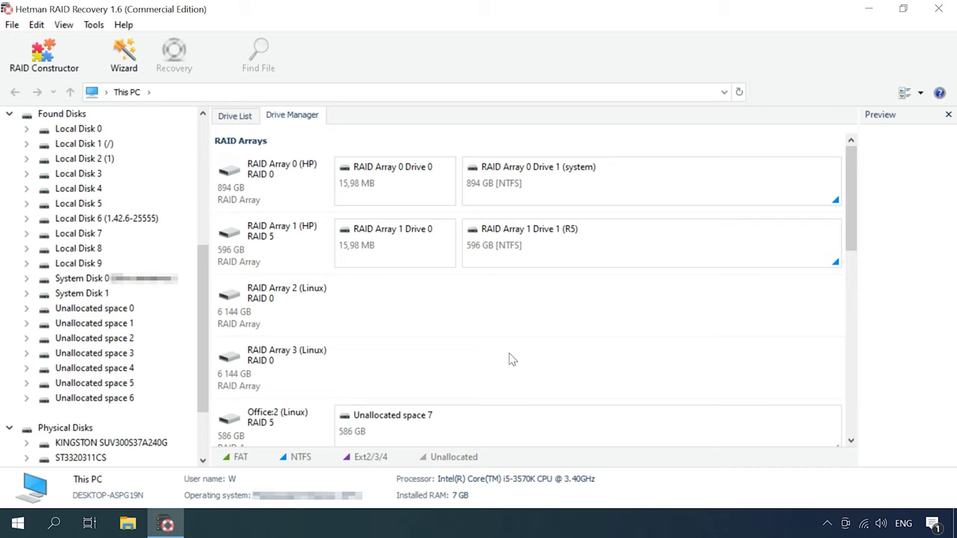
Step: Check the parameters of the two HP RAID arrays and run a fast scan on RAID Array 1 Drive 1 (R5)
click(298, 250)
click(304, 176)
click(303, 237)
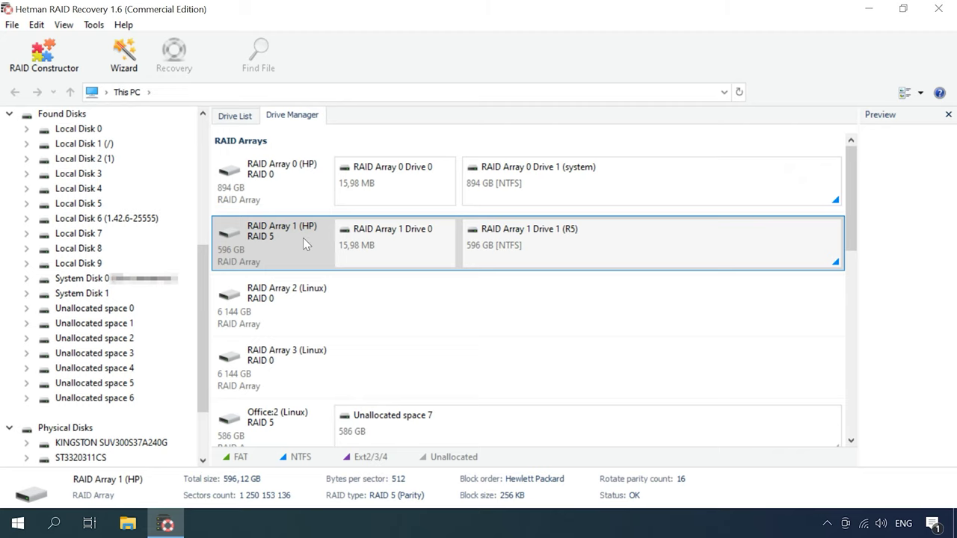
right_click(590, 244)
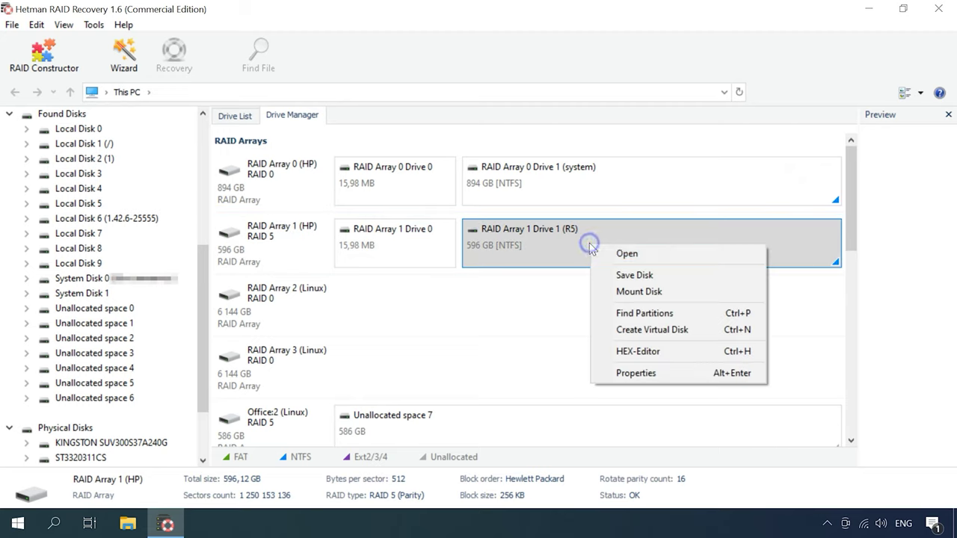
click(631, 258)
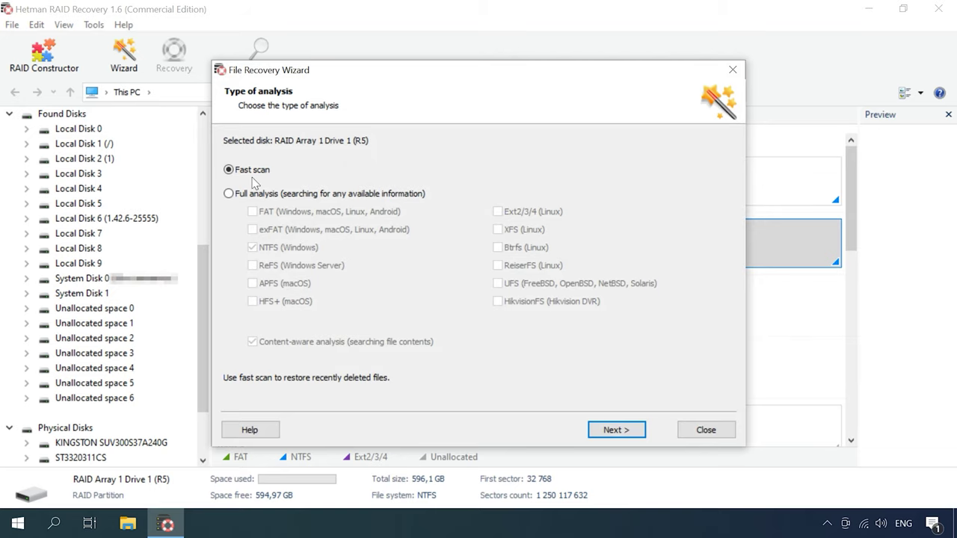
click(618, 431)
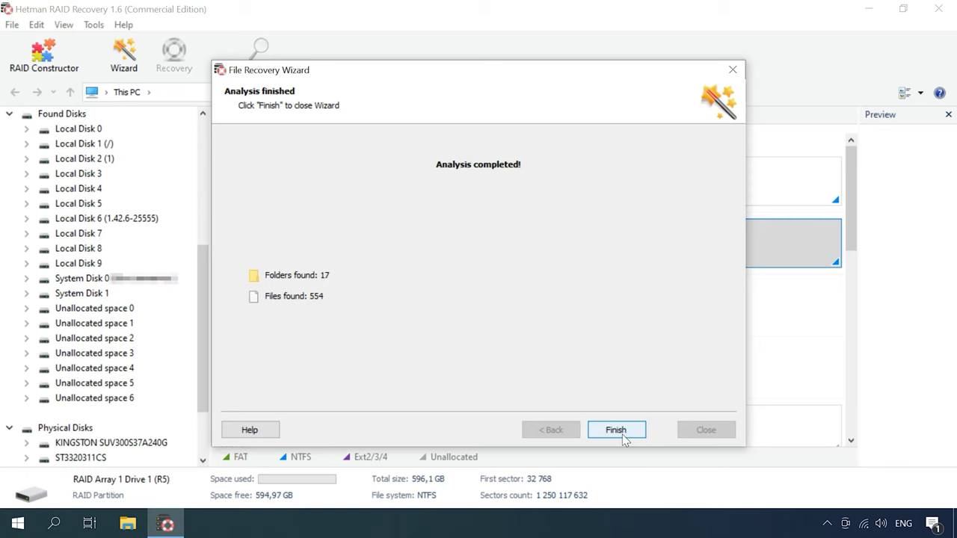
click(616, 431)
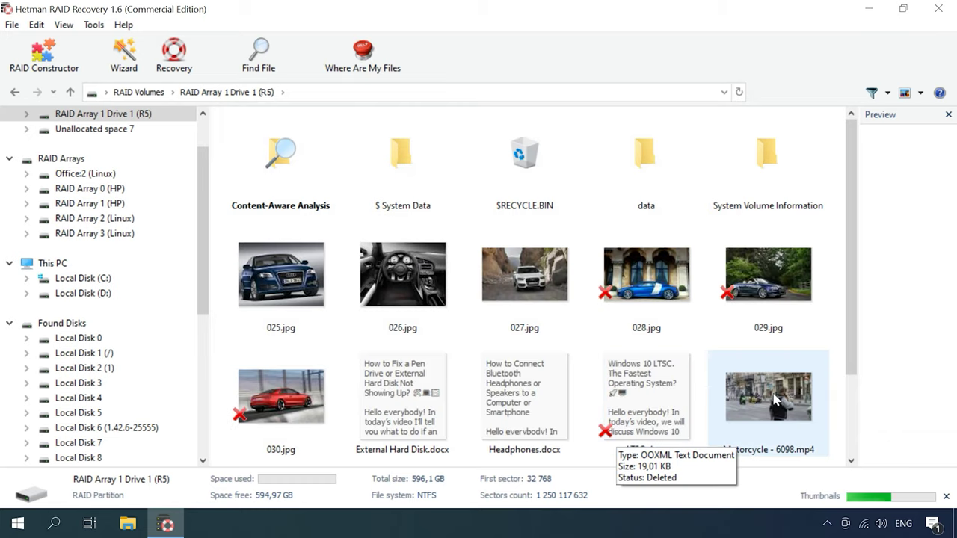
Step: Recover the image, document and video files from 025.jpg through Motorcycle - 6098.mp4 to the hard disk path C:\11\
drag(837, 300, 288, 416)
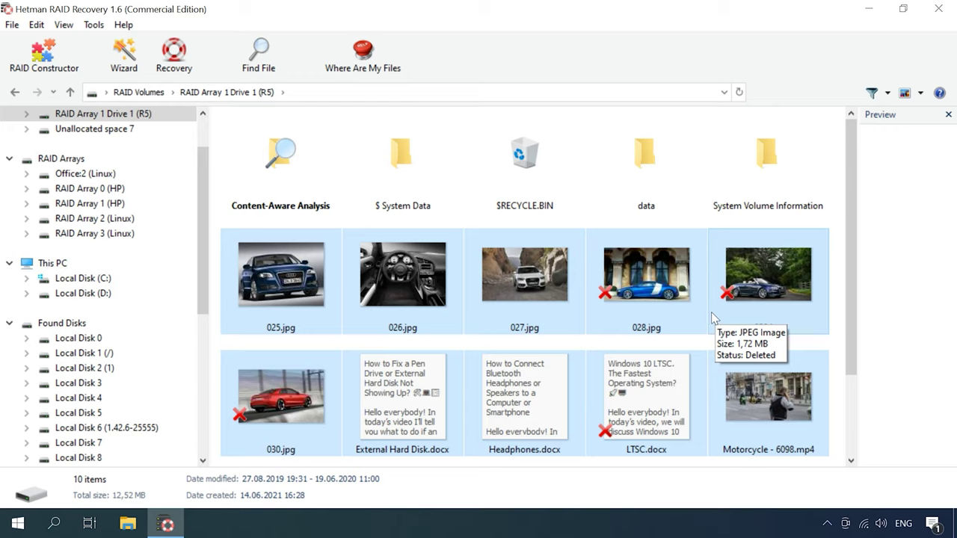
click(169, 78)
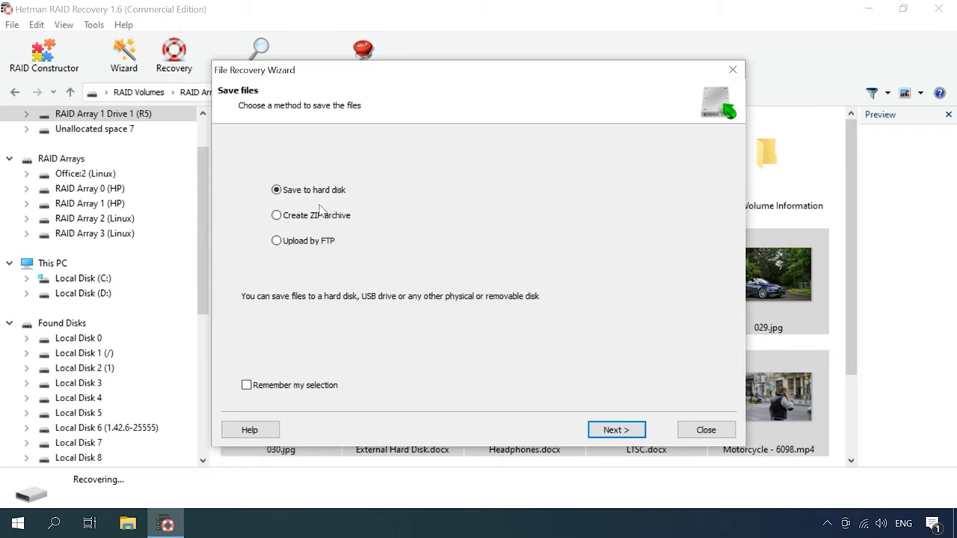
click(623, 436)
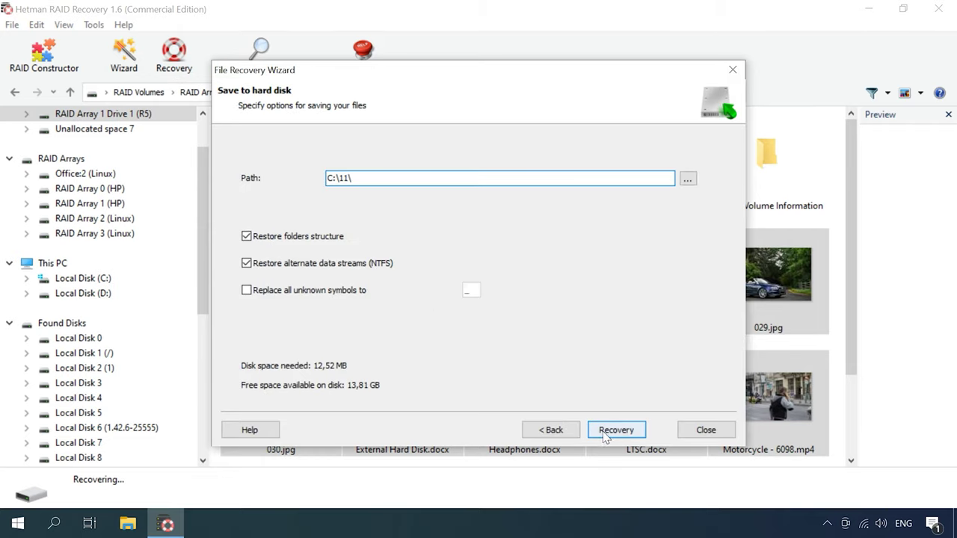
click(627, 440)
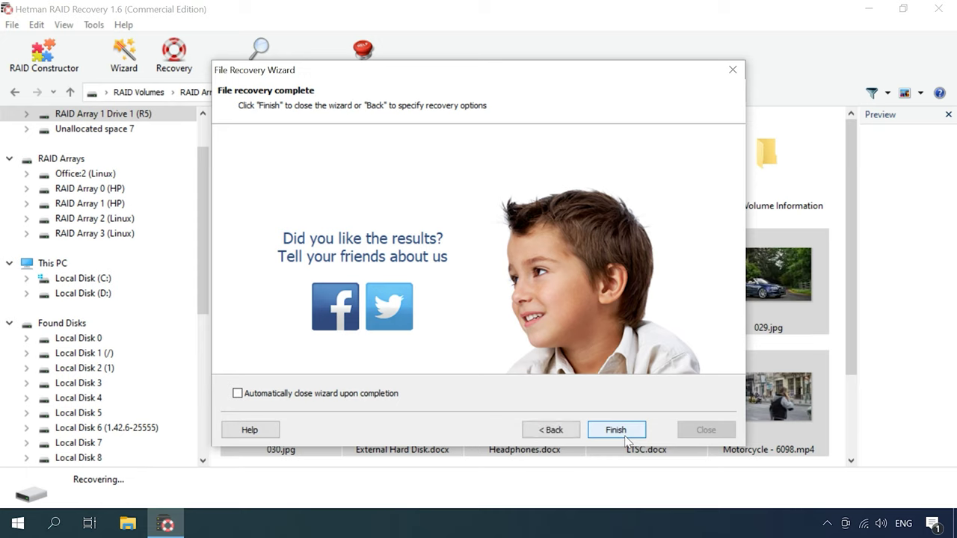
click(623, 438)
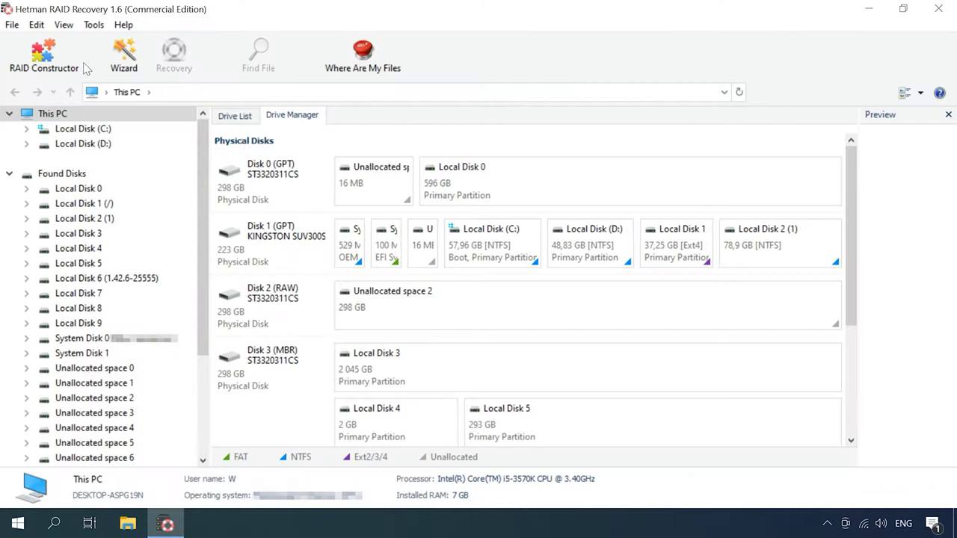
Step: Start the RAID Constructor and choose manual mode for adding the array
click(52, 73)
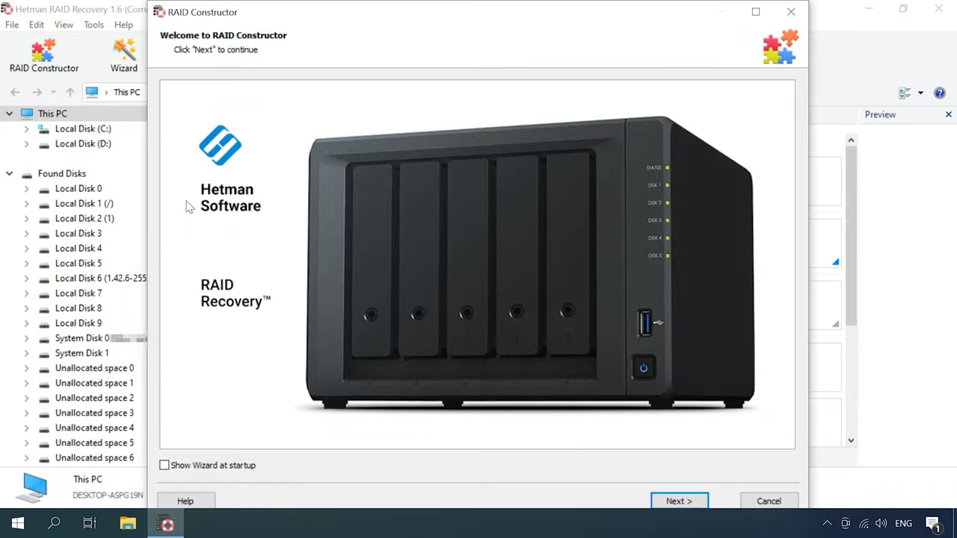
click(679, 502)
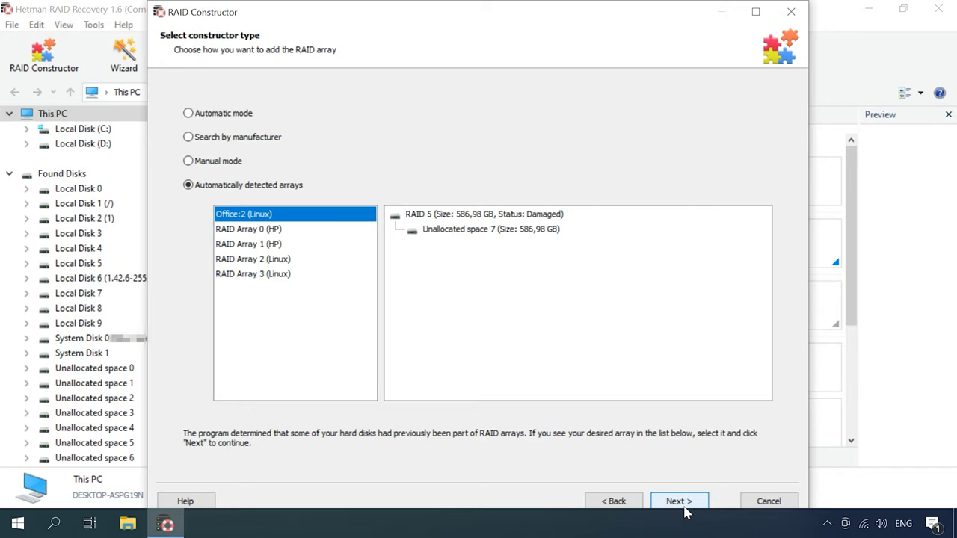
click(220, 163)
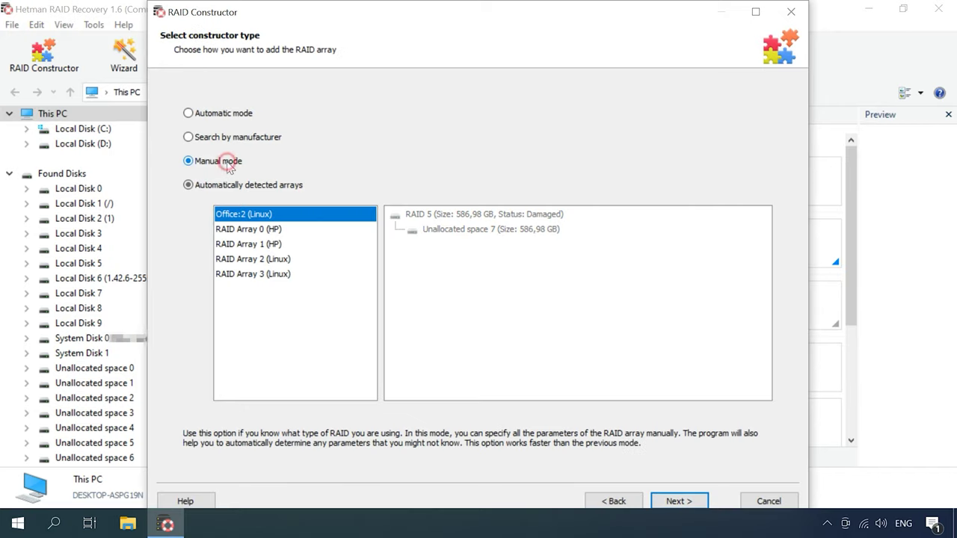
click(683, 507)
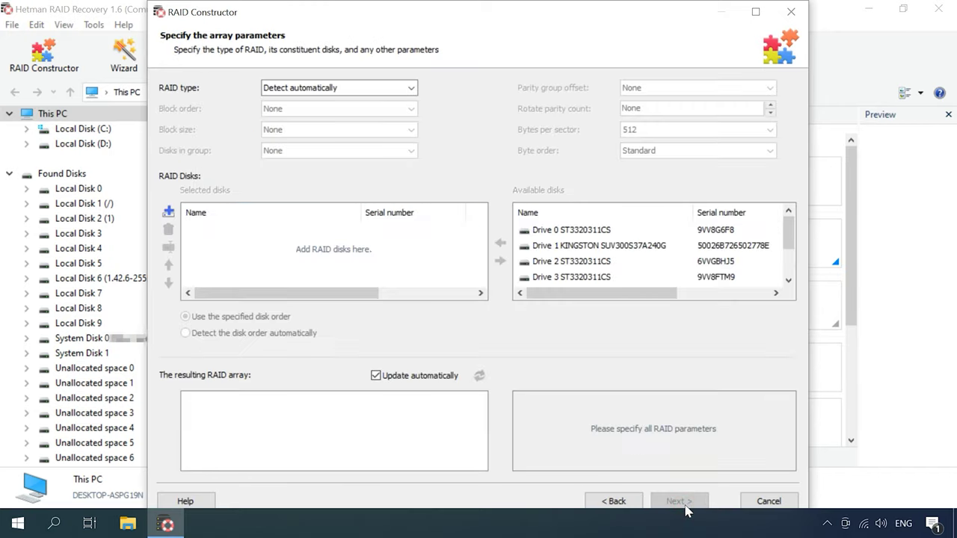
Step: Set the array parameters to RAID 5 (Parity) type, Hewlett Packard block order and 256 KB block size
click(407, 89)
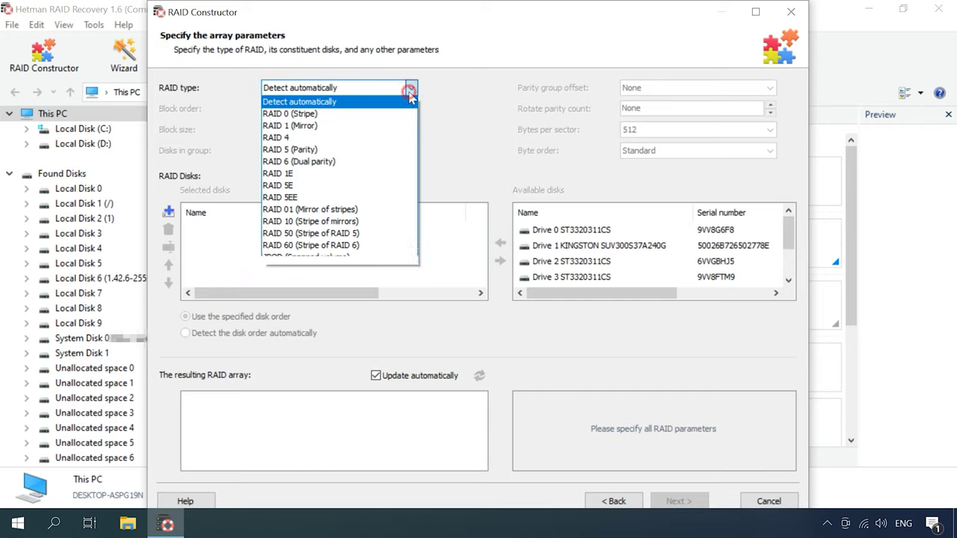
click(305, 152)
click(410, 109)
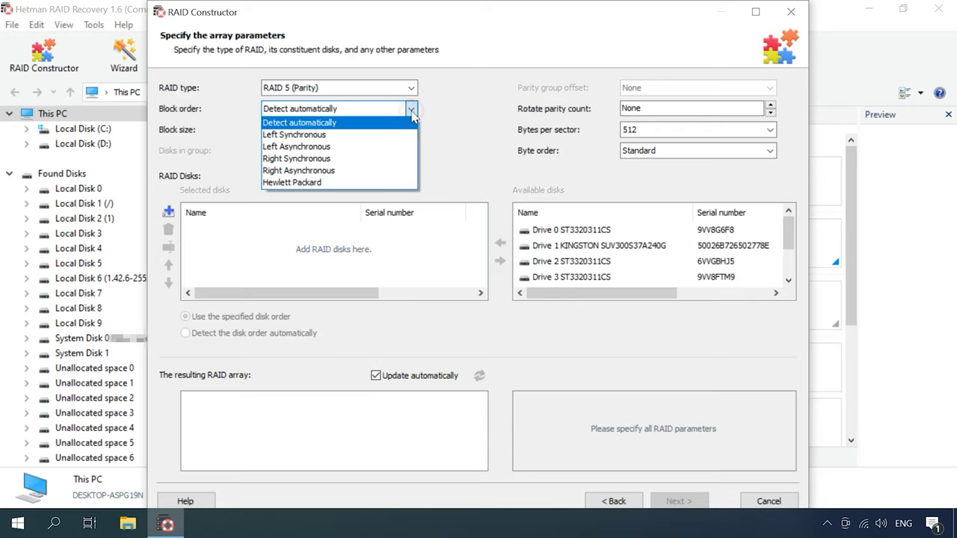
click(302, 184)
click(410, 130)
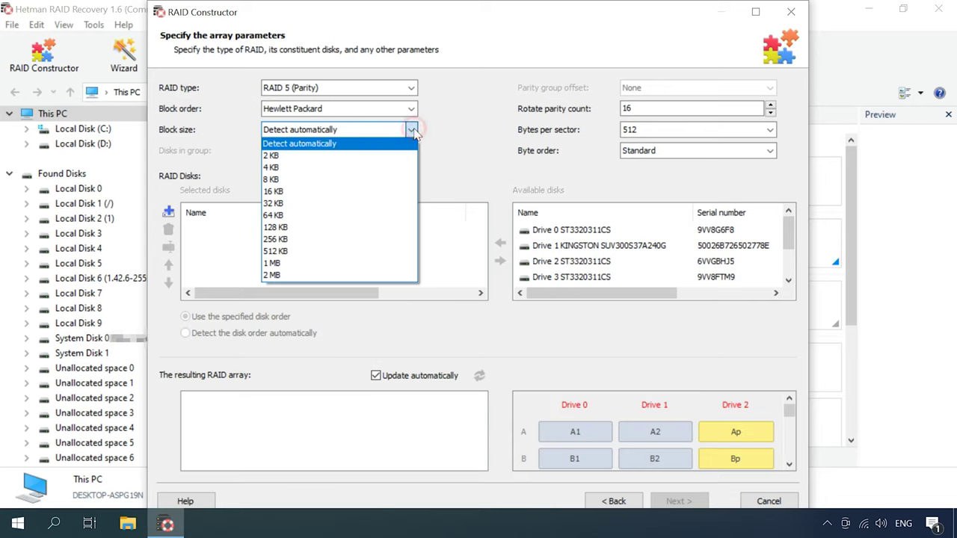
click(284, 243)
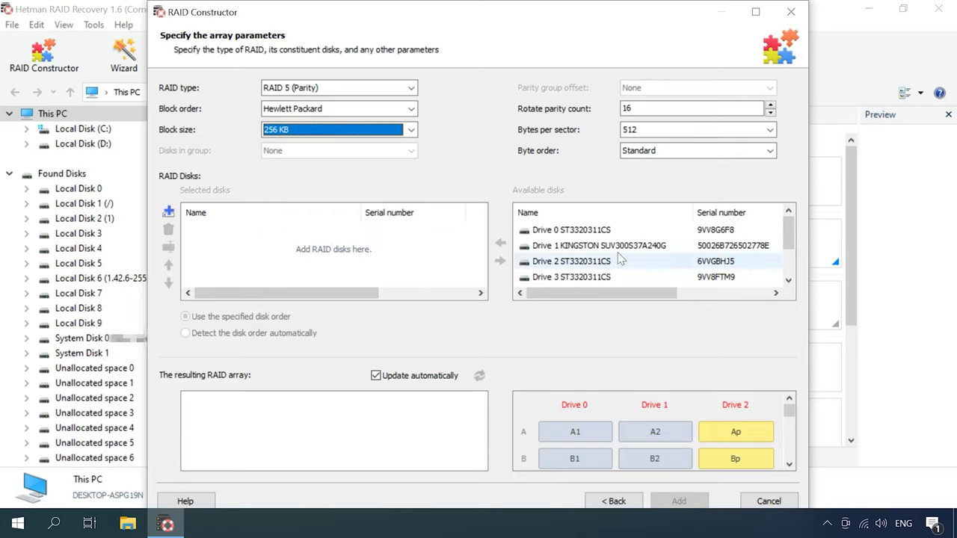
Step: Add the ST3320311CS disks Drive 2, Drive 4 and Drive 6 to the array's selected disks
click(699, 263)
double_click(695, 262)
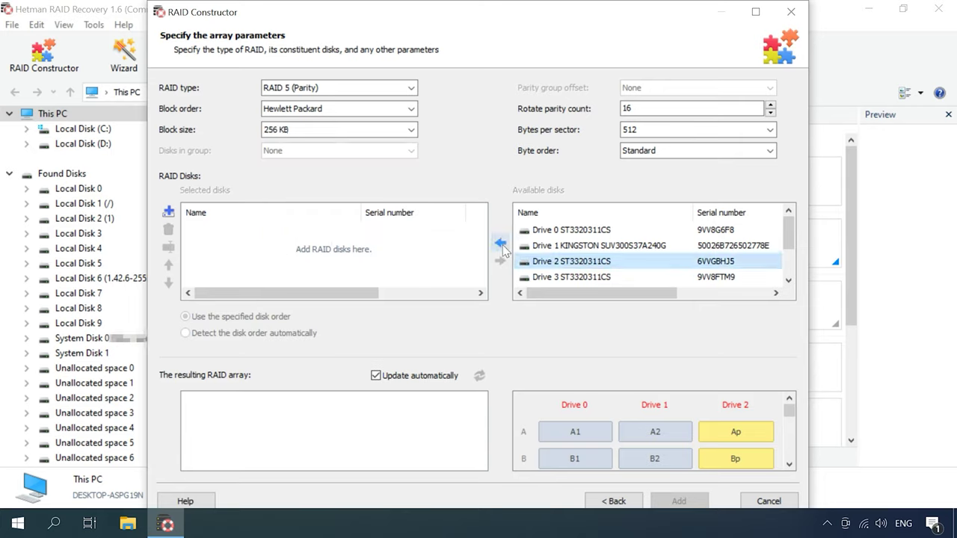
click(715, 277)
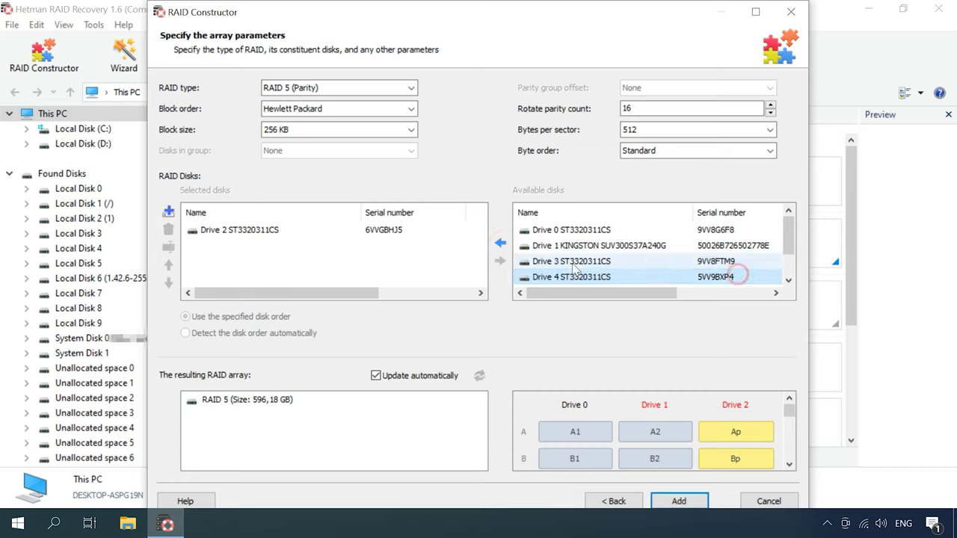
click(501, 243)
click(788, 280)
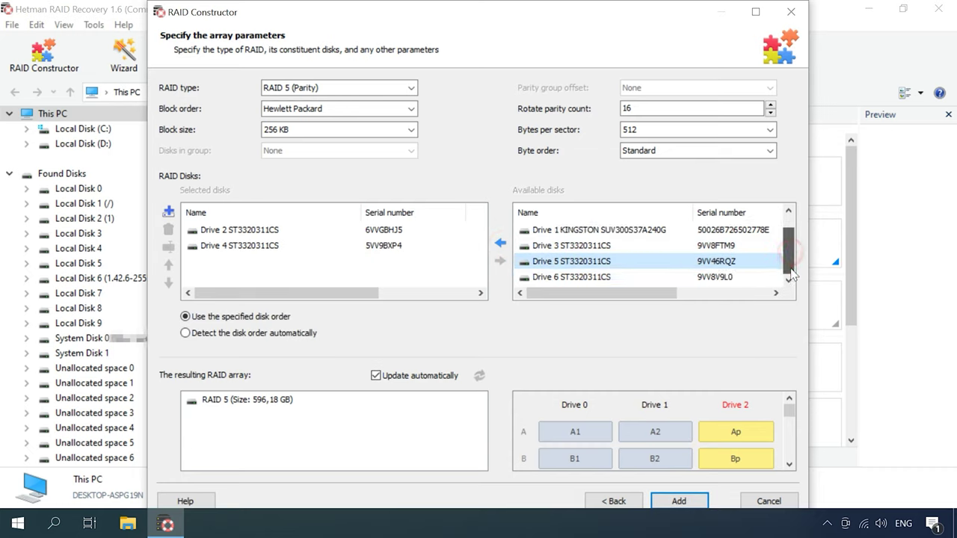
click(610, 278)
click(501, 243)
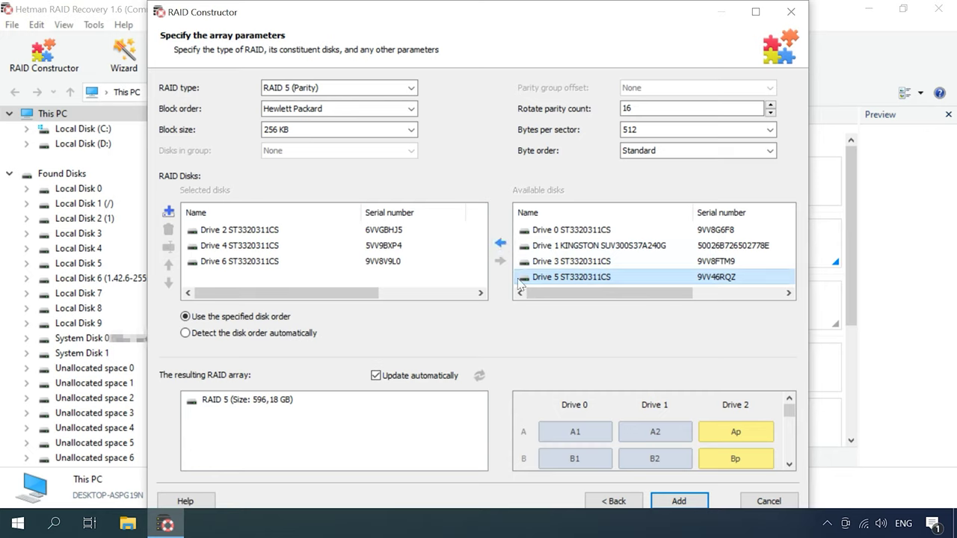
Step: Move Drive 6 to the first position, ahead of Drive 2 and Drive 4, and add the constructed RAID 5 array
click(228, 261)
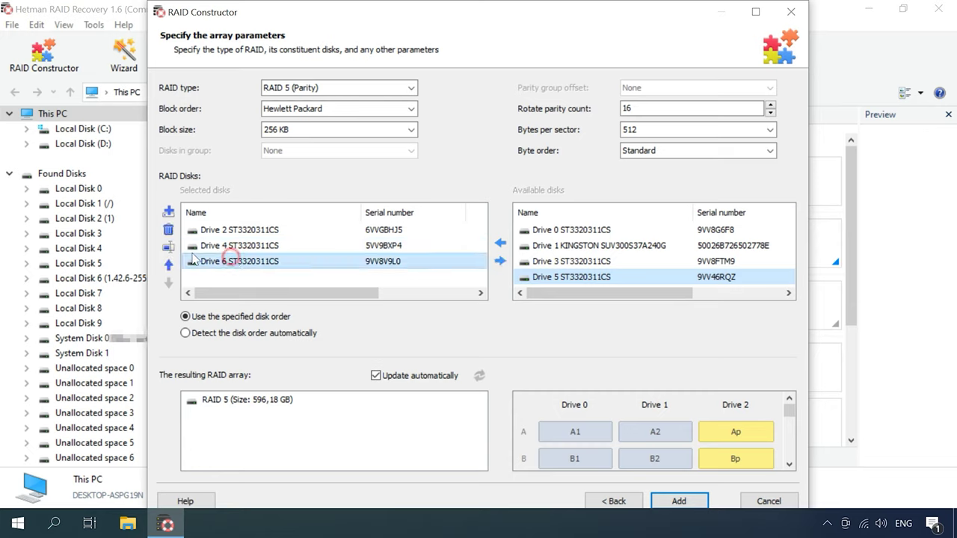
click(169, 264)
click(168, 264)
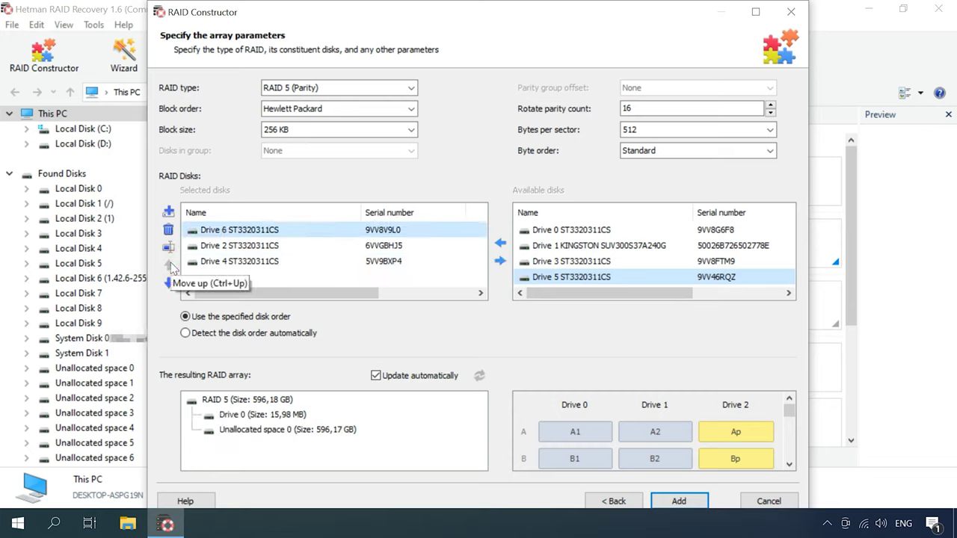
click(359, 247)
click(363, 263)
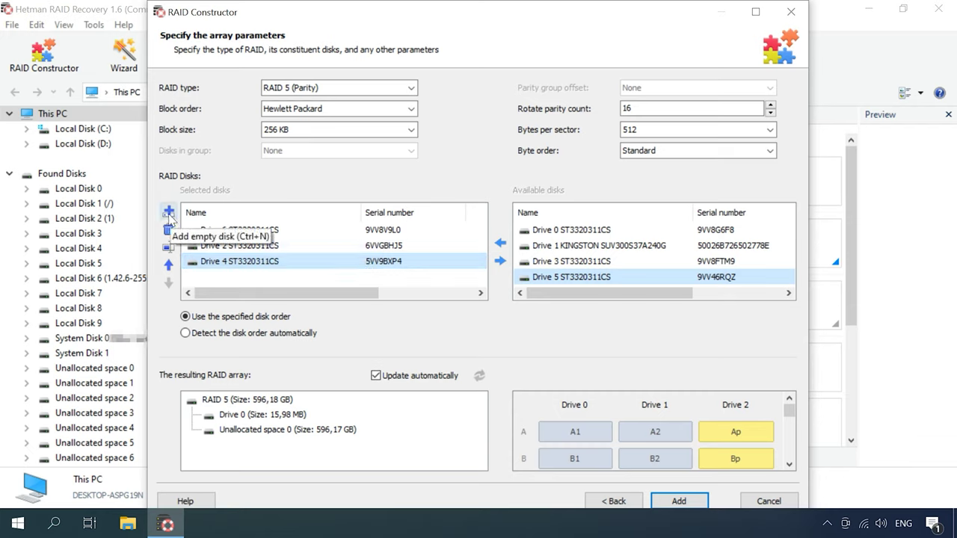
click(682, 505)
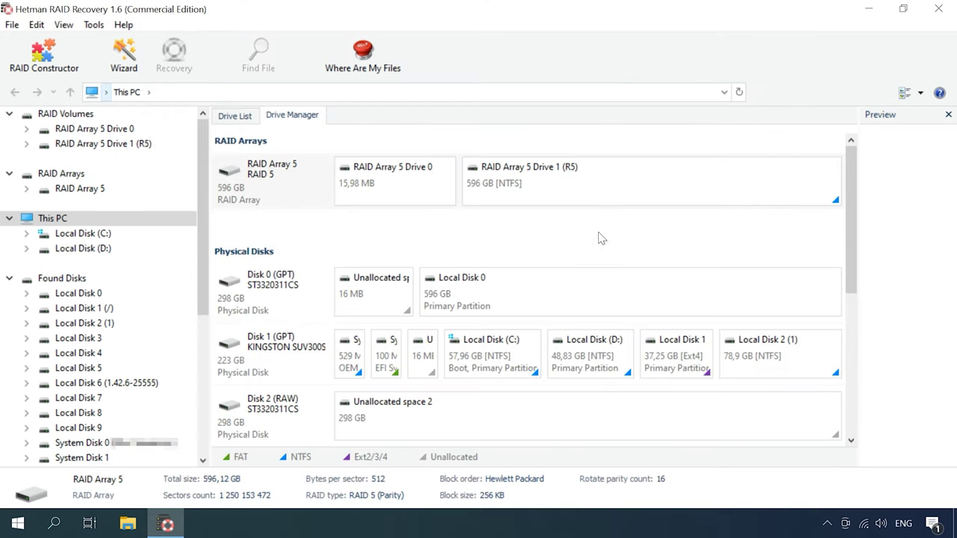
Step: Open RAID Array 5 Drive 1 (R5) and run a fast scan on it
click(578, 182)
right_click(577, 182)
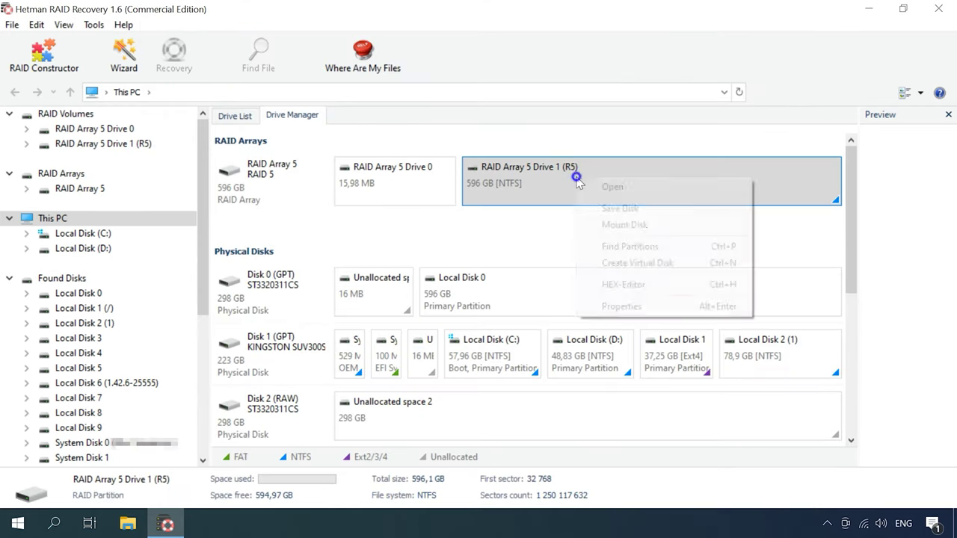
click(625, 191)
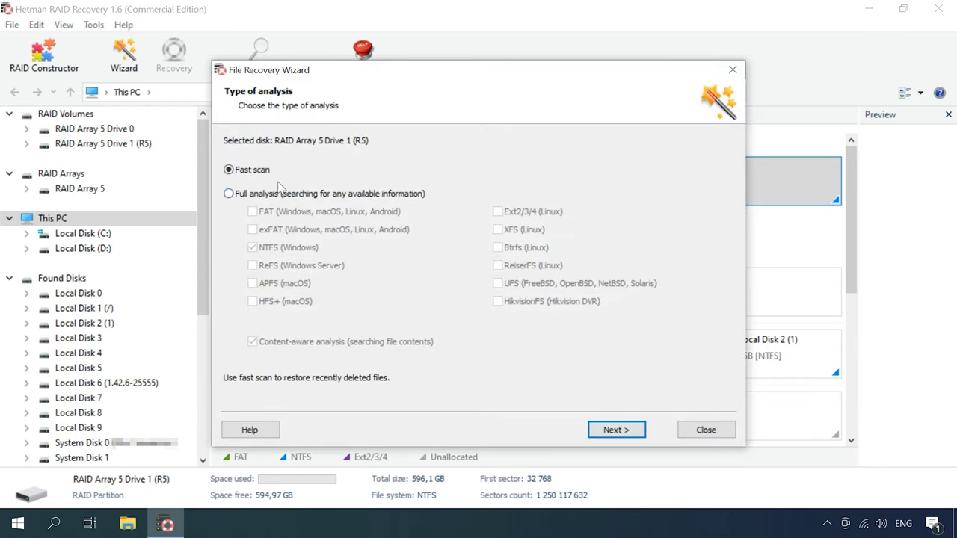
click(612, 432)
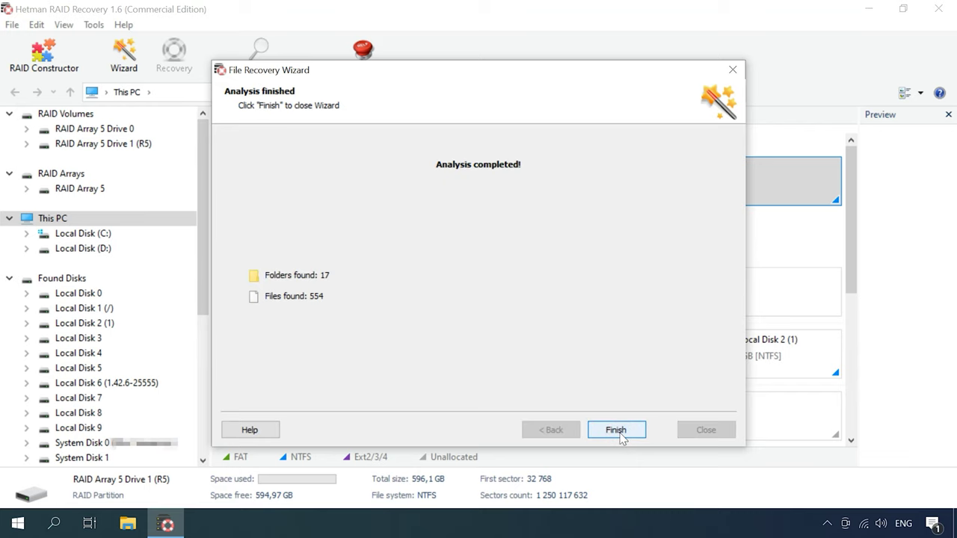
click(620, 434)
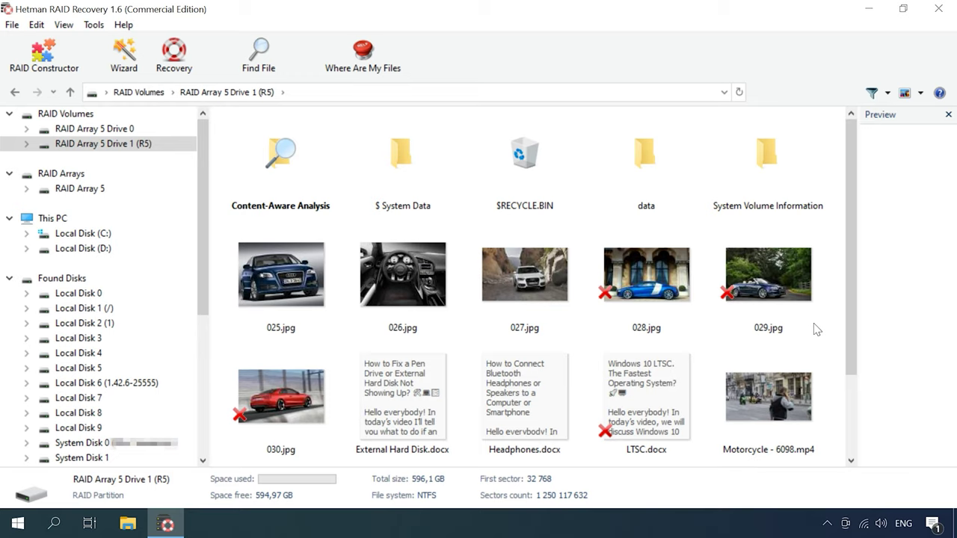
Step: Recover the ten image, document and video files from 025.jpg through Motorcycle - 6098.mp4 to the hard disk
drag(834, 271, 259, 398)
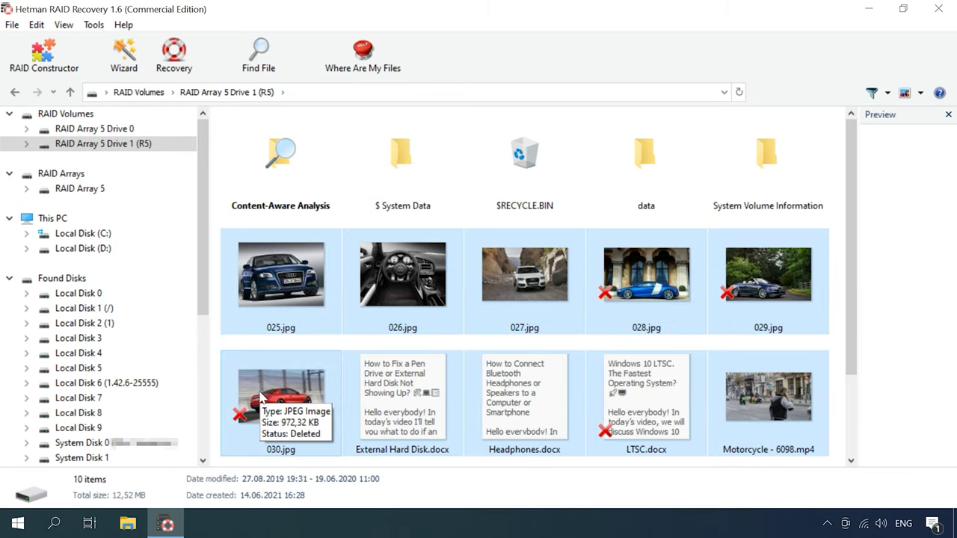
click(175, 68)
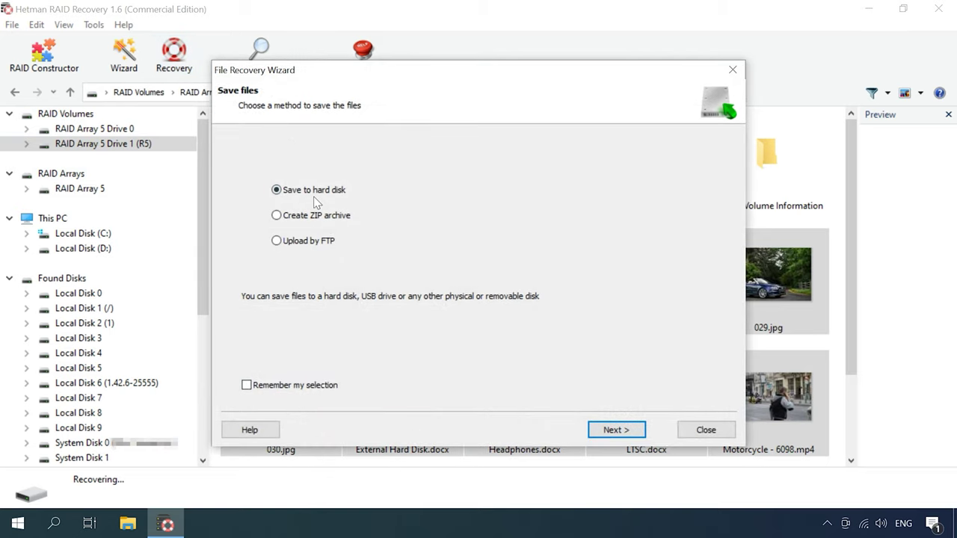
click(633, 431)
click(606, 432)
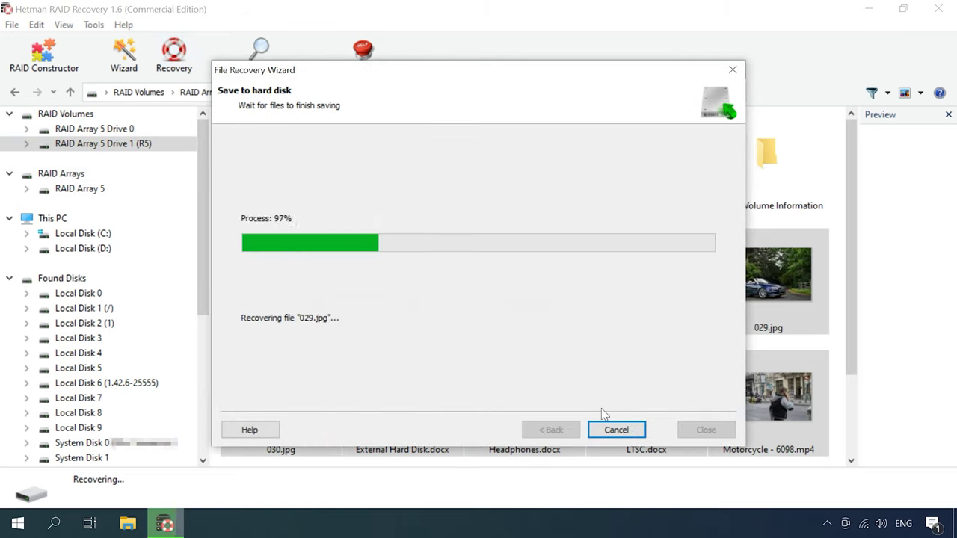